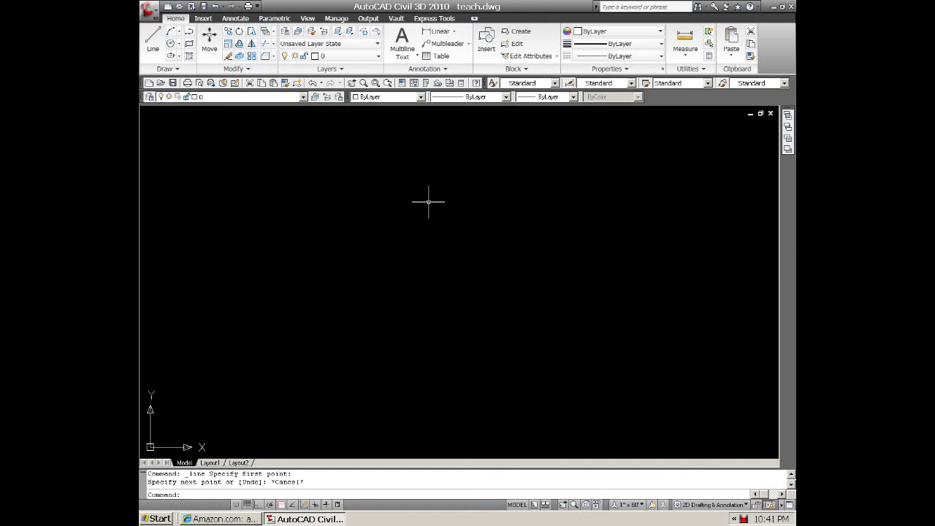
{"action": "left_click", "coordinate": [177, 70]}
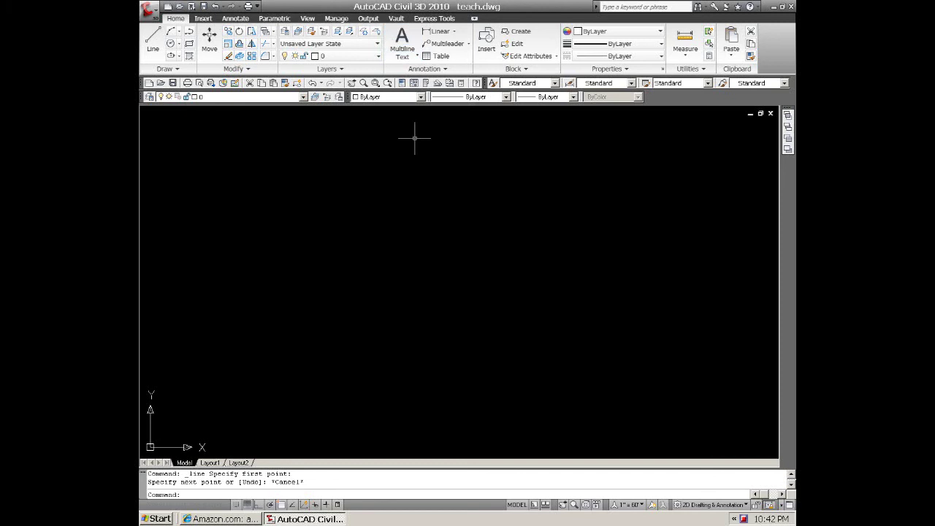
{"action": "left_click", "coordinate": [203, 18]}
{"action": "left_click", "coordinate": [232, 18]}
{"action": "left_click", "coordinate": [272, 18]}
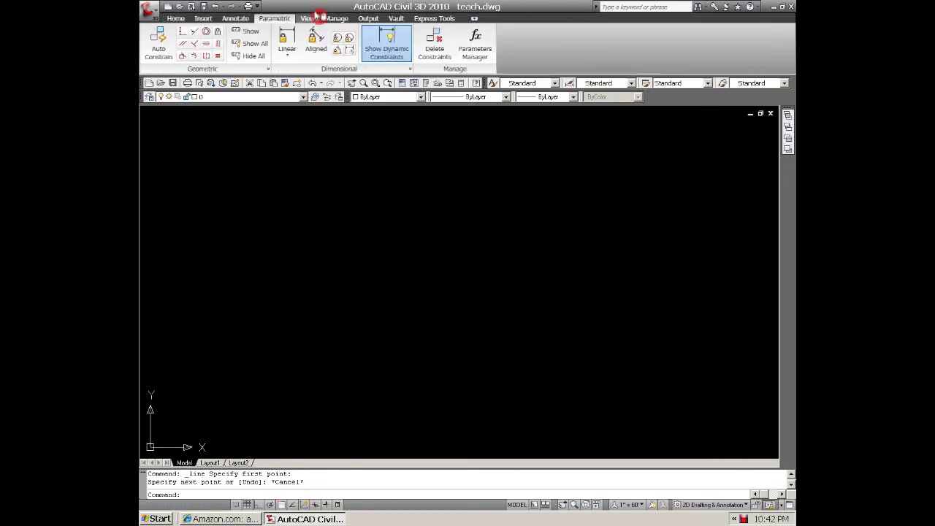
{"action": "left_click", "coordinate": [315, 18]}
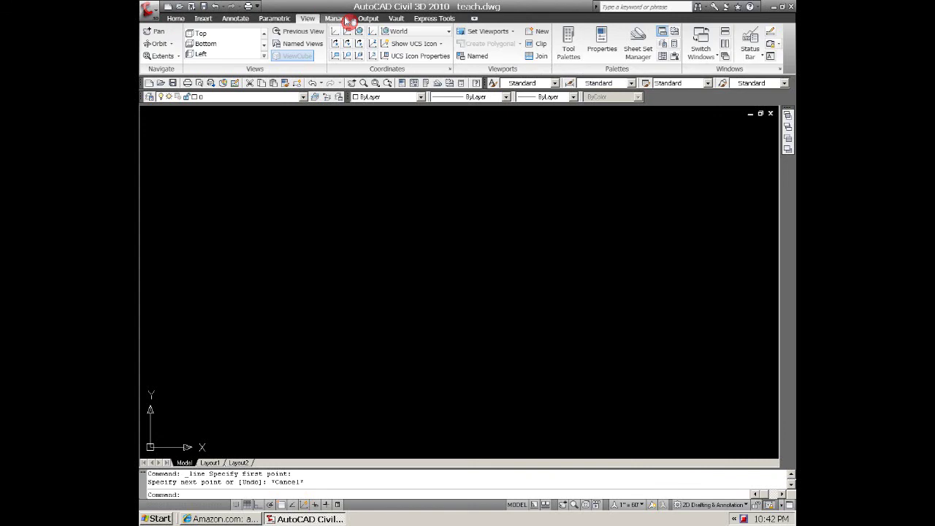
{"action": "left_click", "coordinate": [346, 19]}
{"action": "left_click", "coordinate": [172, 18]}
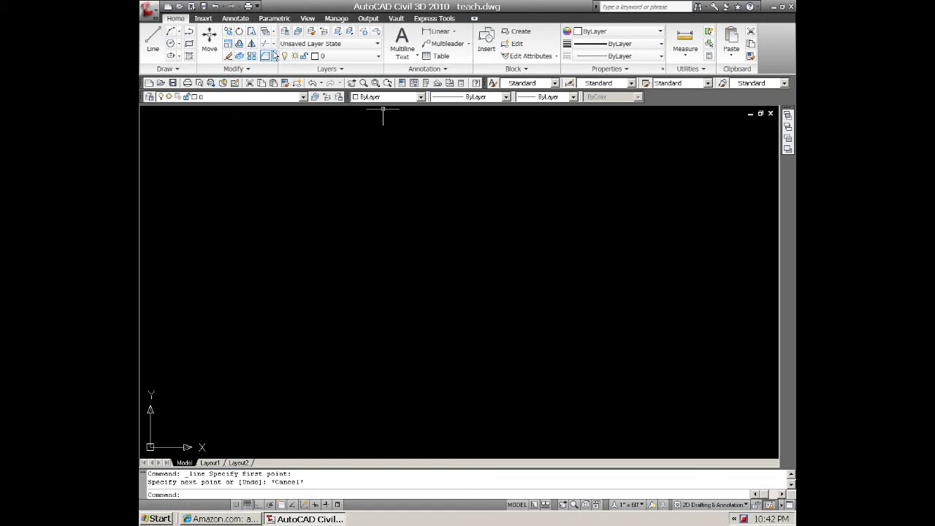
Draw a horizontal line 50 units long with Ortho mode turned on
{"action": "left_click", "coordinate": [152, 44]}
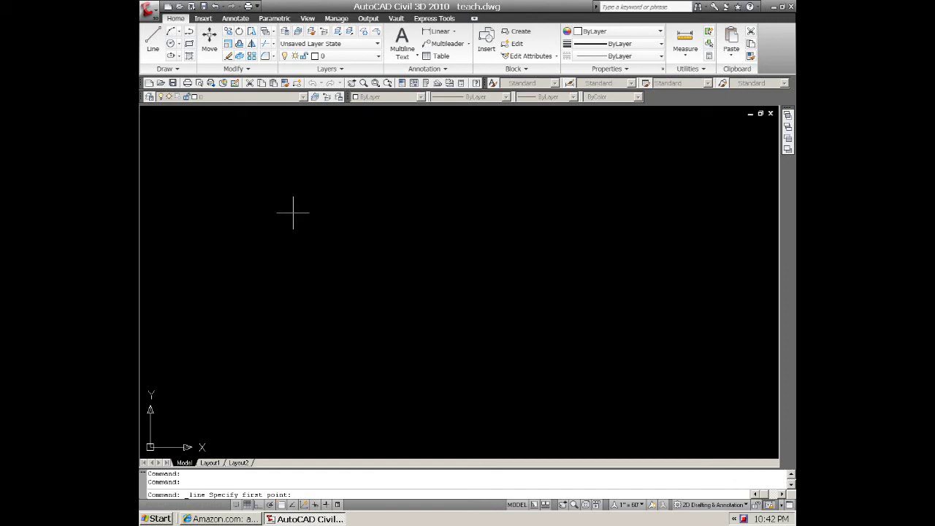
{"action": "left_click", "coordinate": [320, 208]}
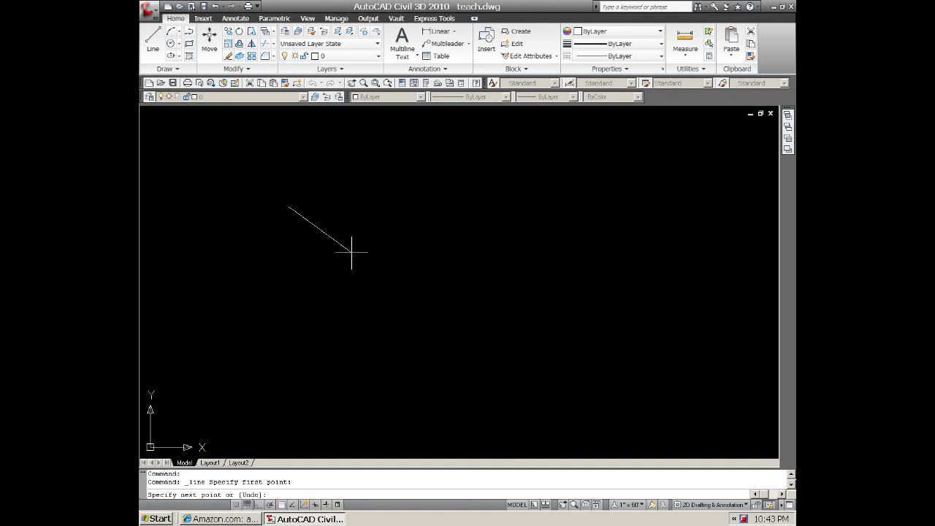
{"action": "key", "text": "F8"}
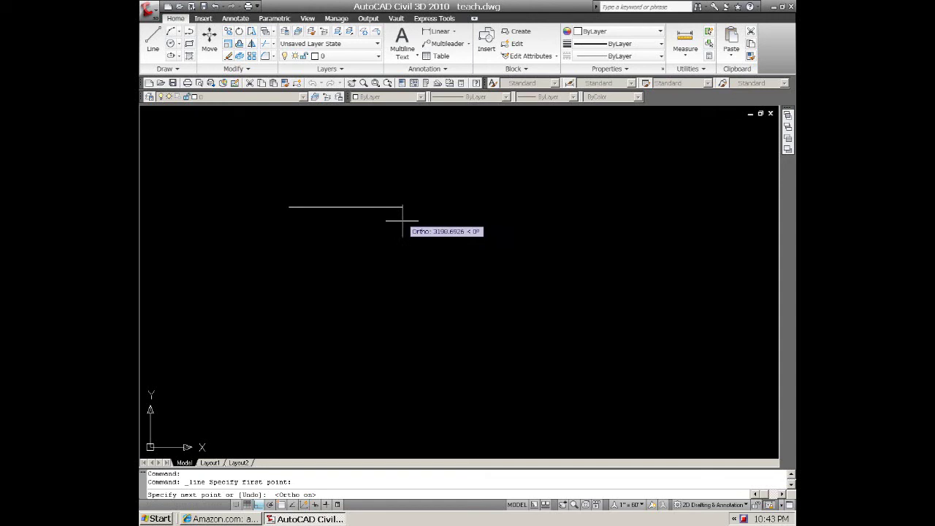
{"action": "type", "text": "50"}
{"action": "key", "text": "Return"}
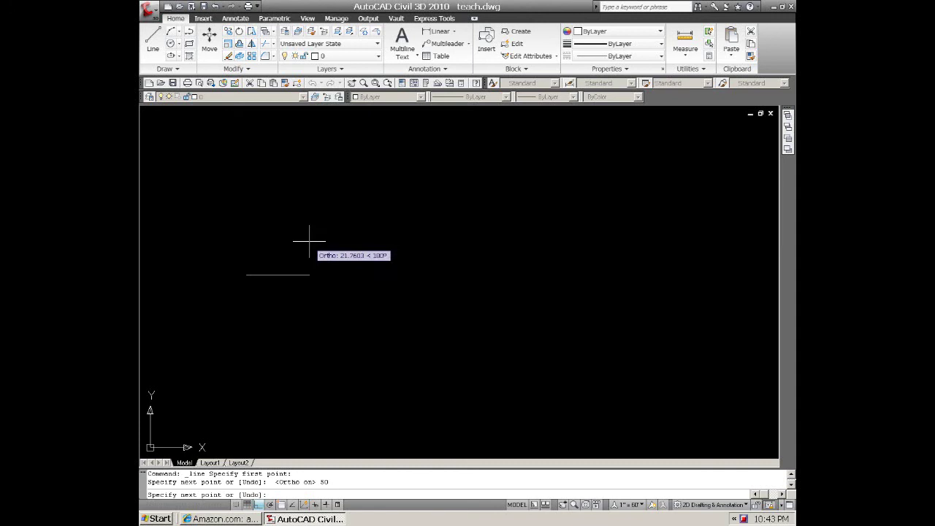
{"action": "key", "text": "Escape"}
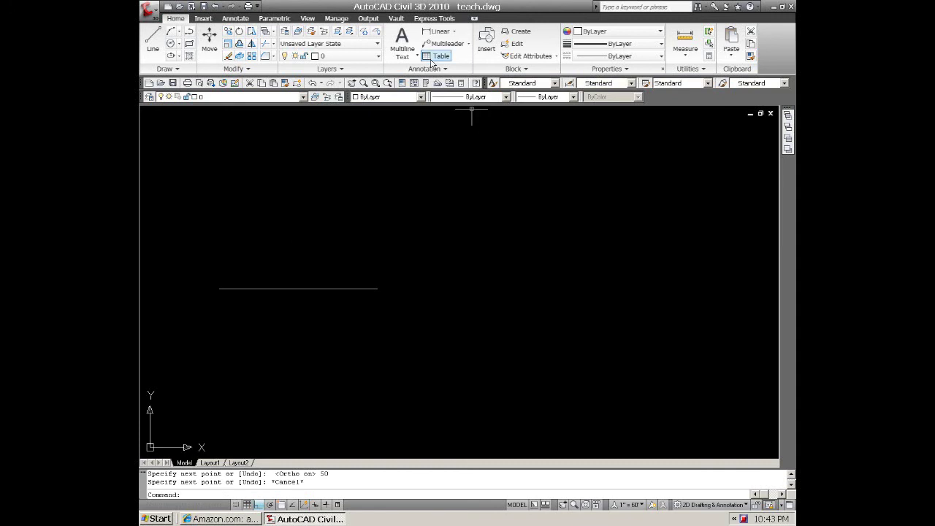
Zoom in on the line using real-time zoom and a zoom window around it
{"action": "left_click", "coordinate": [364, 83]}
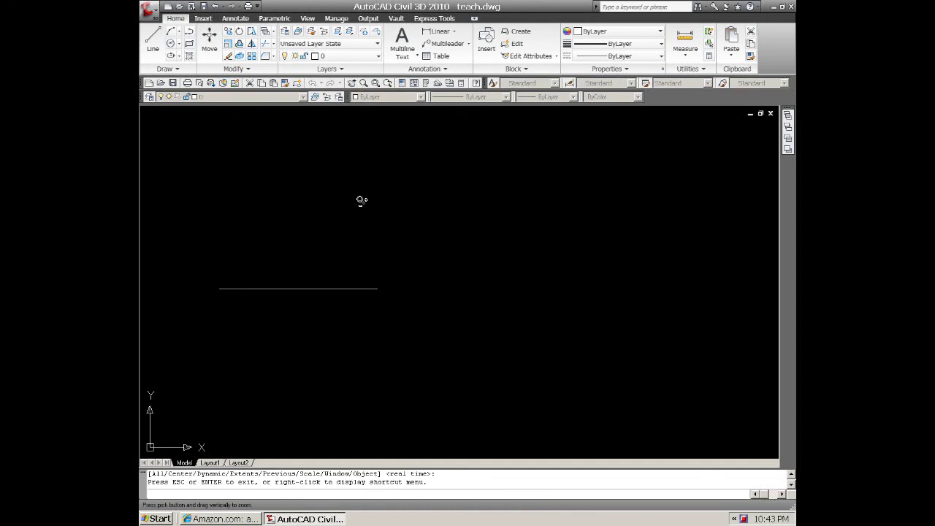
{"action": "left_click_drag", "start_coordinate": [361, 199], "coordinate": [390, 92]}
{"action": "key", "text": "Escape"}
{"action": "left_click", "coordinate": [376, 82]}
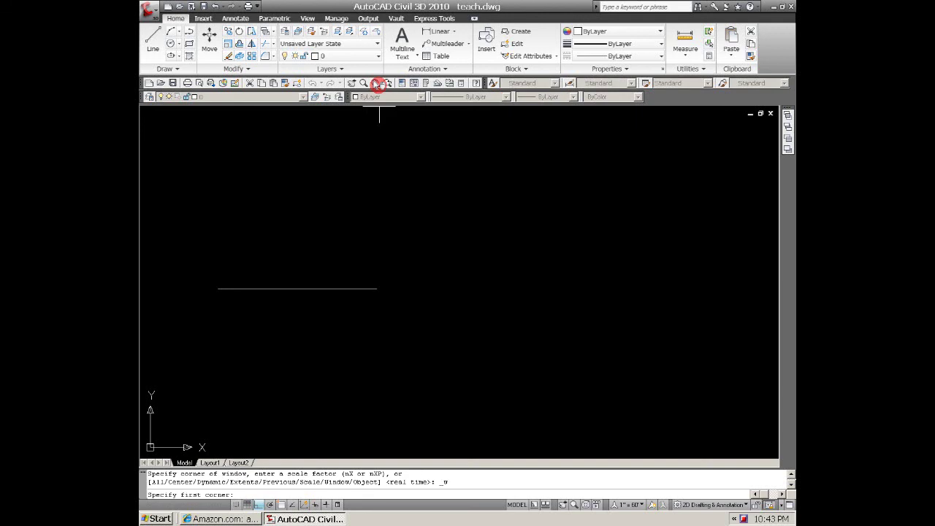
{"action": "left_click", "coordinate": [185, 363]}
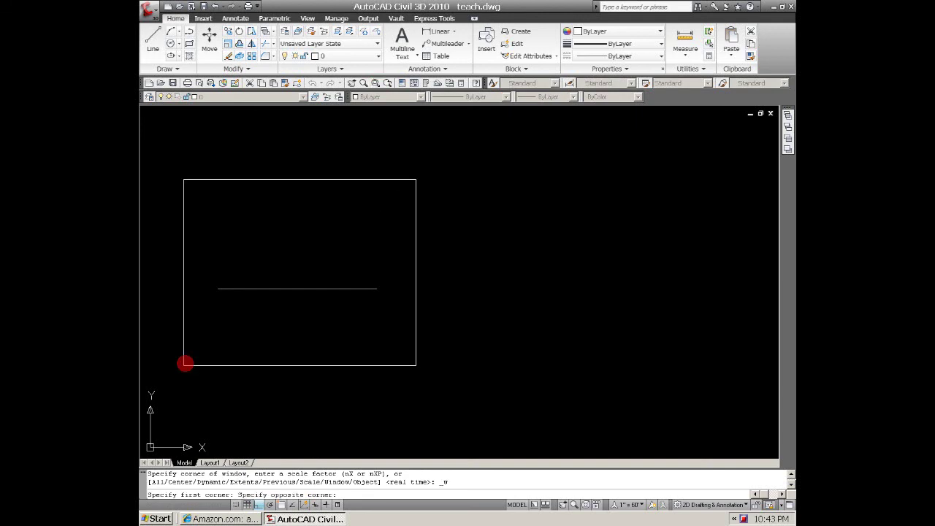
{"action": "left_click", "coordinate": [350, 216]}
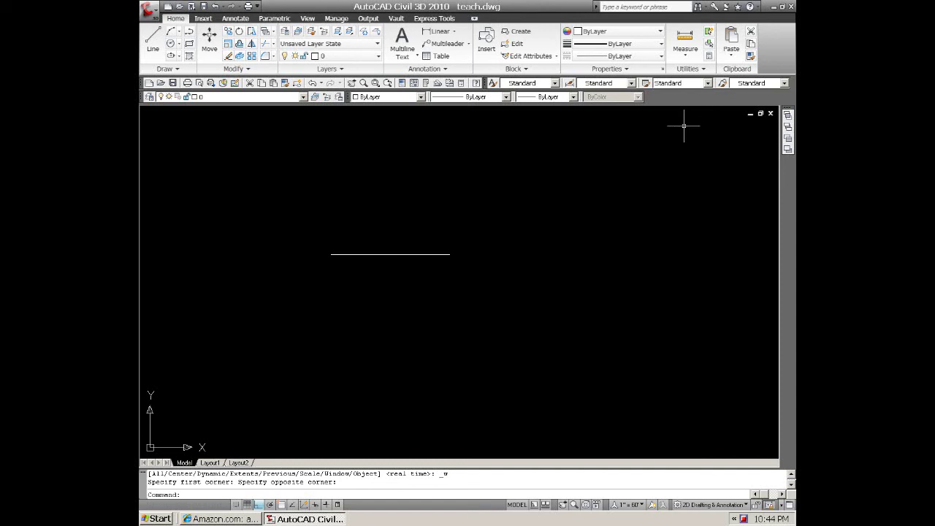
{"action": "left_click", "coordinate": [705, 7]}
{"action": "left_click", "coordinate": [728, 209]}
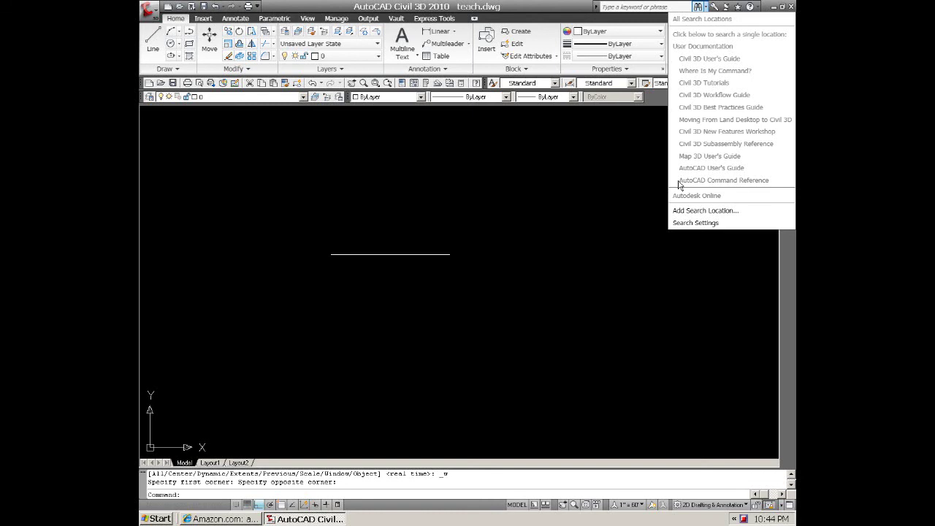
{"action": "left_click_drag", "start_coordinate": [565, 172], "coordinate": [394, 205]}
{"action": "left_click", "coordinate": [359, 197]}
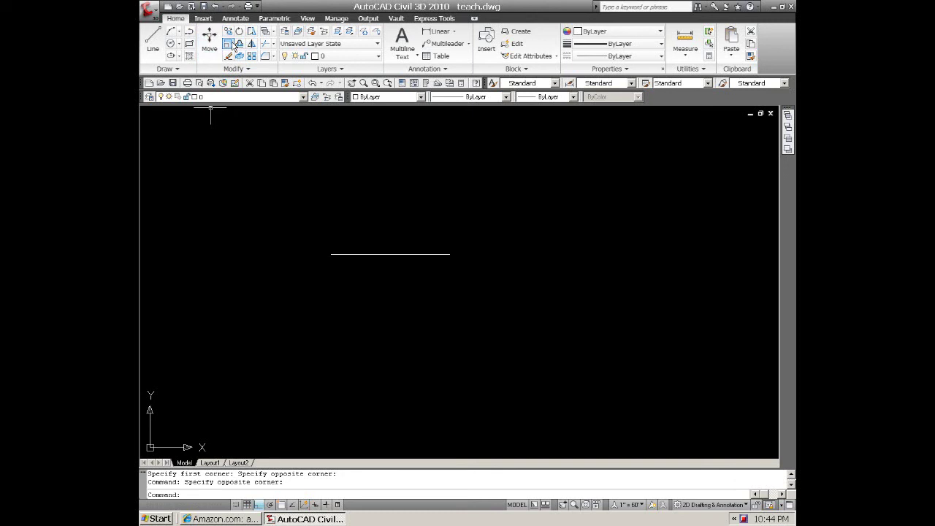
{"action": "left_click", "coordinate": [179, 69]}
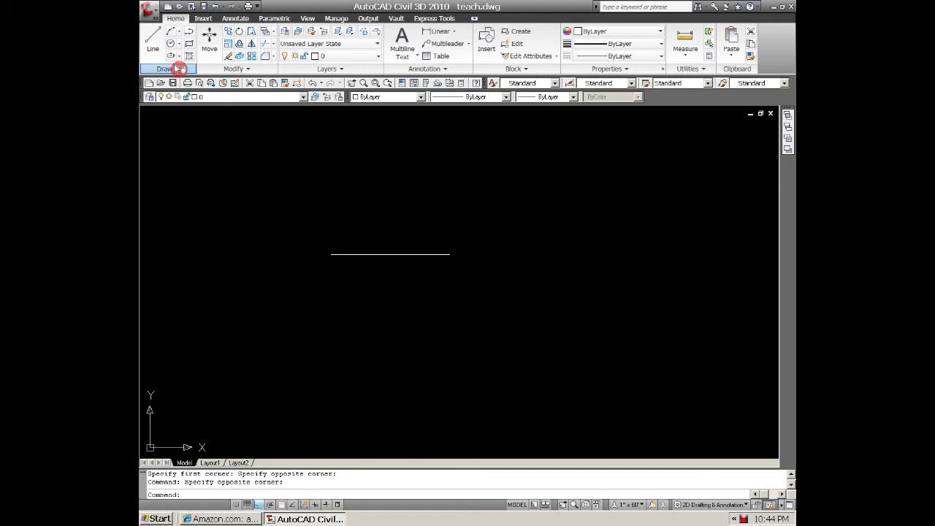
{"action": "left_click", "coordinate": [248, 69]}
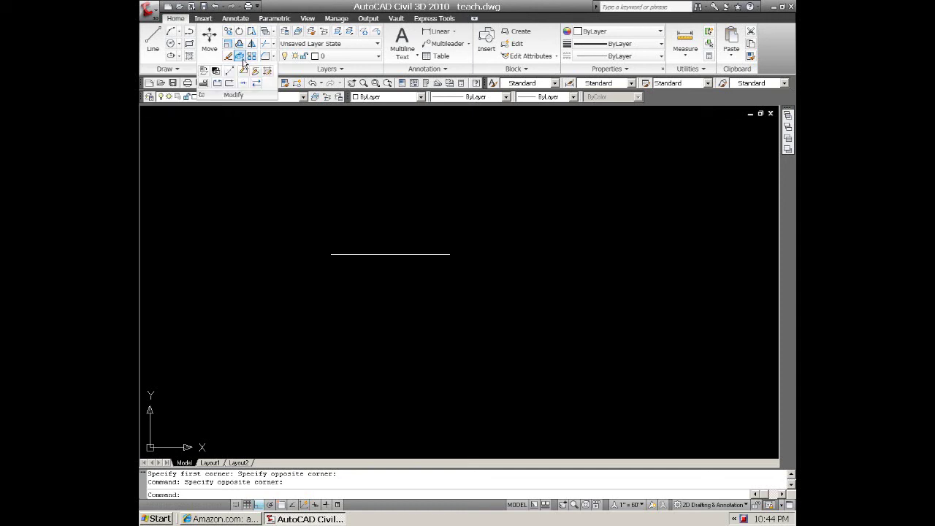
Offset the horizontal line upward by a distance of 10
{"action": "left_click", "coordinate": [239, 43]}
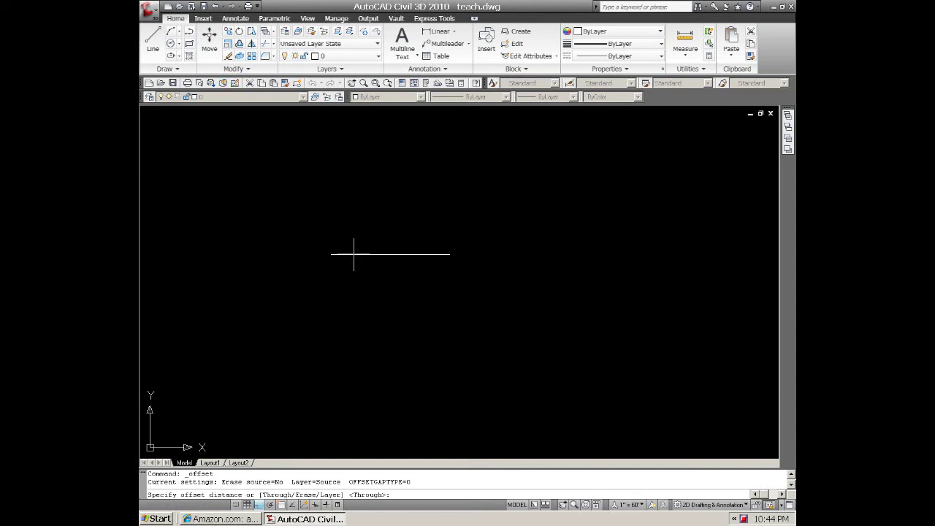
{"action": "left_click", "coordinate": [396, 494]}
{"action": "type", "text": "10"}
{"action": "key", "text": "Return"}
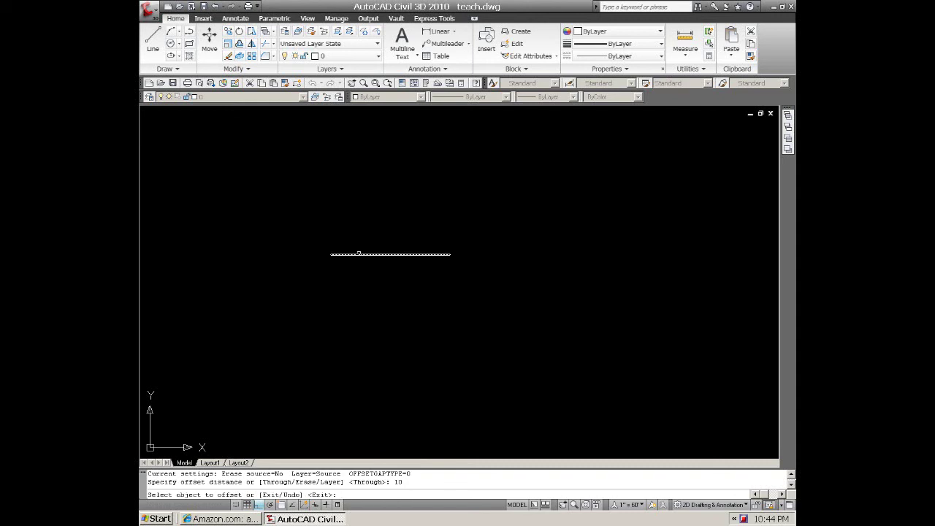
{"action": "left_click", "coordinate": [353, 244]}
{"action": "left_click", "coordinate": [345, 255]}
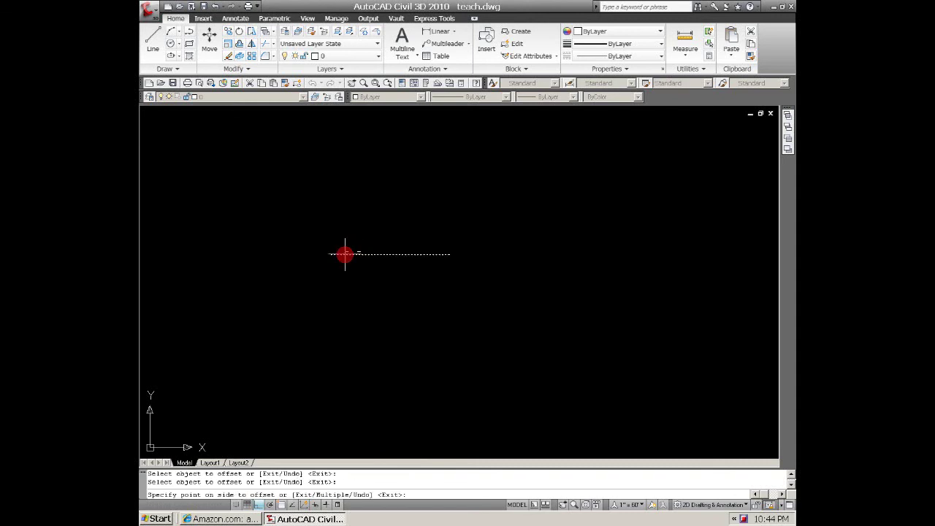
{"action": "left_click", "coordinate": [342, 244]}
{"action": "key", "text": "Escape"}
Make A-BLDG the current layer
{"action": "scroll", "coordinate": [342, 244], "scroll_direction": "down", "scroll_amount": 4}
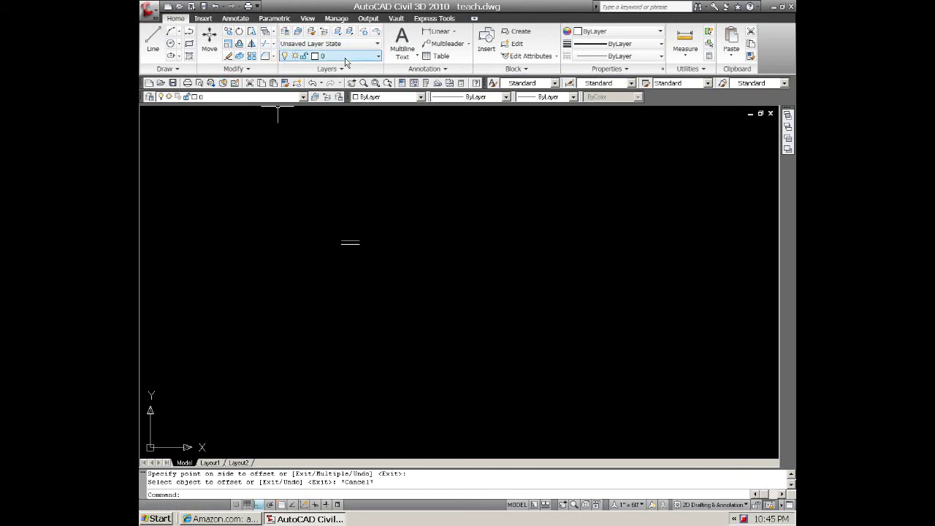
{"action": "left_click", "coordinate": [377, 57]}
{"action": "left_click", "coordinate": [326, 82]}
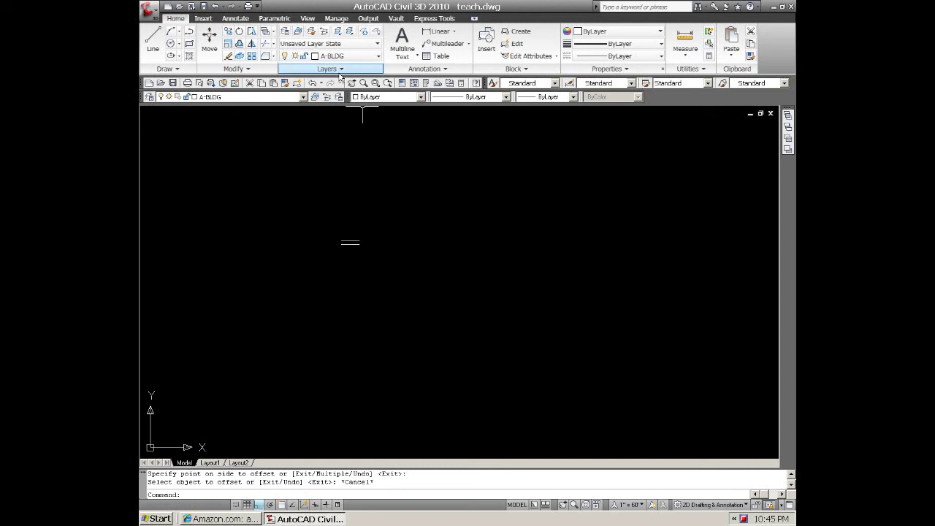
{"action": "left_click", "coordinate": [341, 70]}
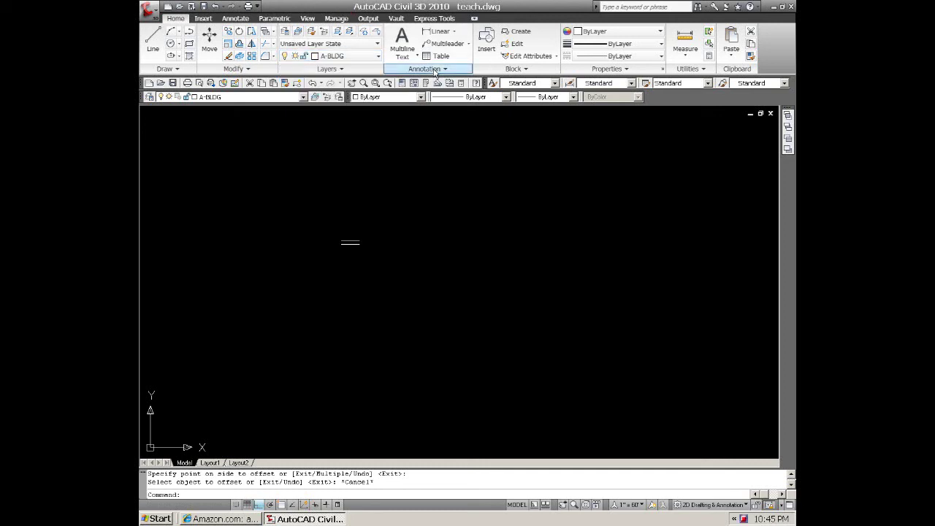
Create a multiline text box above the two parallel lines and enter "text" in it
{"action": "left_click", "coordinate": [403, 43]}
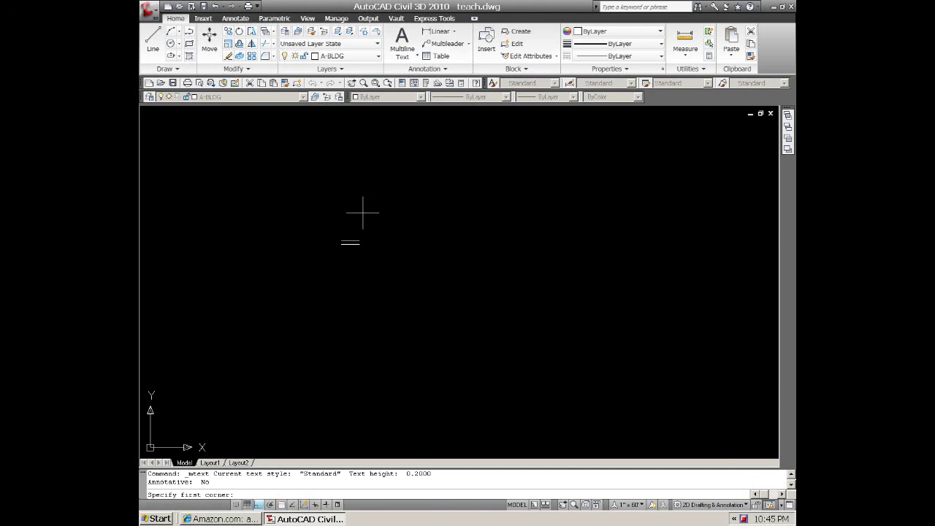
{"action": "left_click", "coordinate": [364, 211]}
{"action": "left_click", "coordinate": [473, 152]}
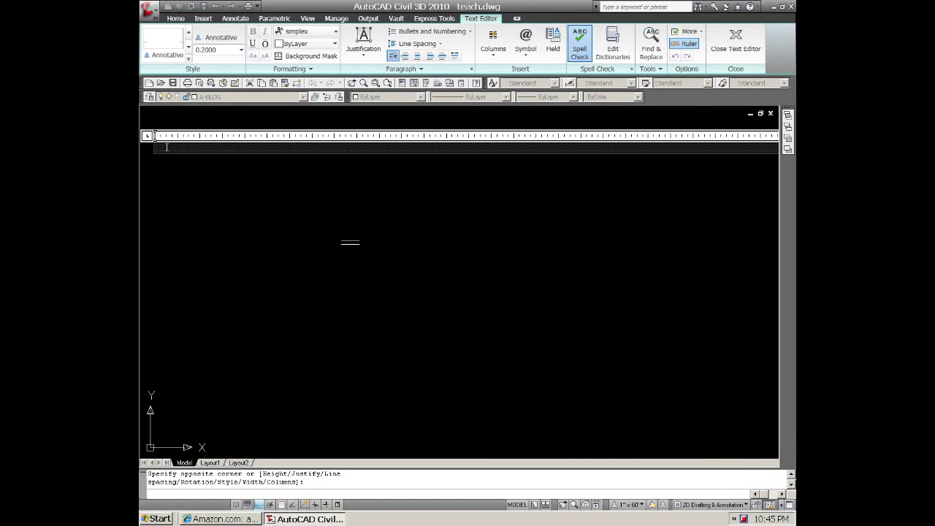
{"action": "type", "text": "text"}
Set the height of the word "text" to 10 and finish editing the multiline text
{"action": "left_click_drag", "start_coordinate": [178, 147], "coordinate": [154, 147]}
{"action": "left_click", "coordinate": [252, 43]}
{"action": "left_click", "coordinate": [218, 50]}
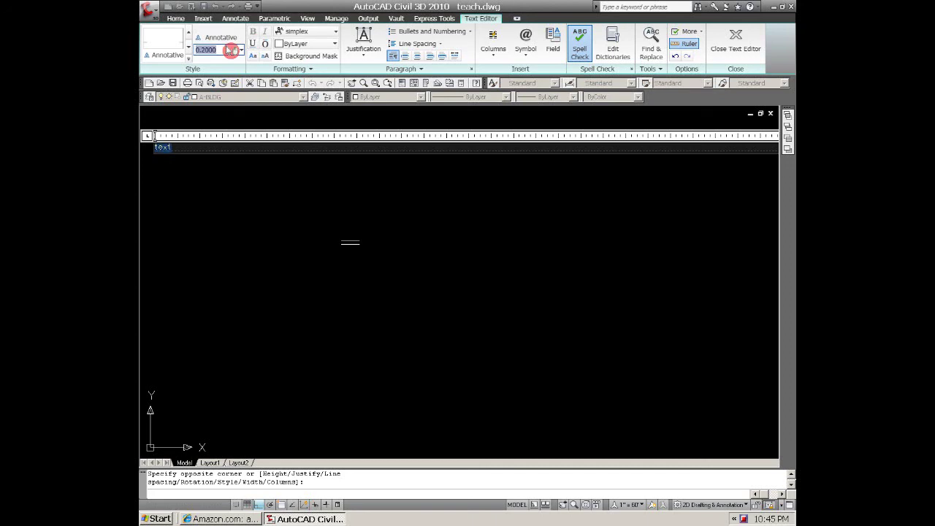
{"action": "type", "text": "1"}
{"action": "key", "text": "Return"}
{"action": "type", "text": "10"}
{"action": "key", "text": "Return"}
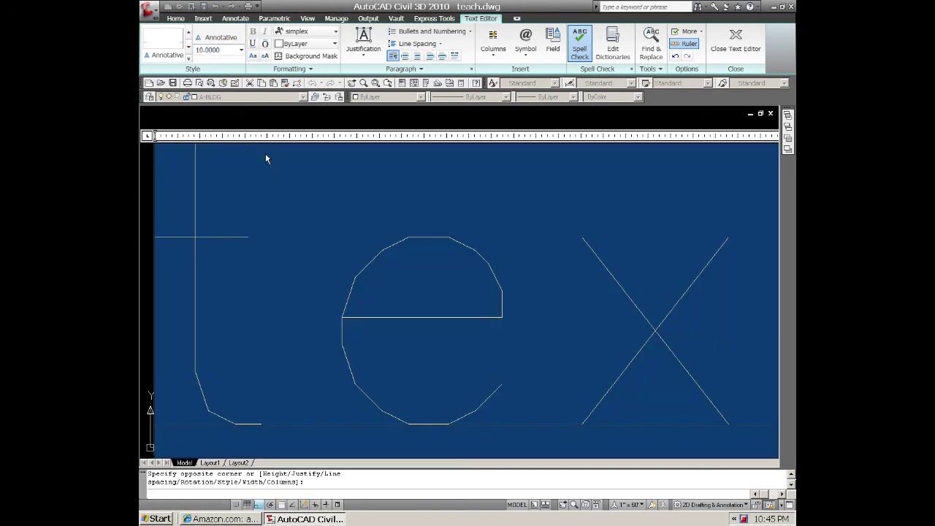
{"action": "left_click", "coordinate": [359, 135]}
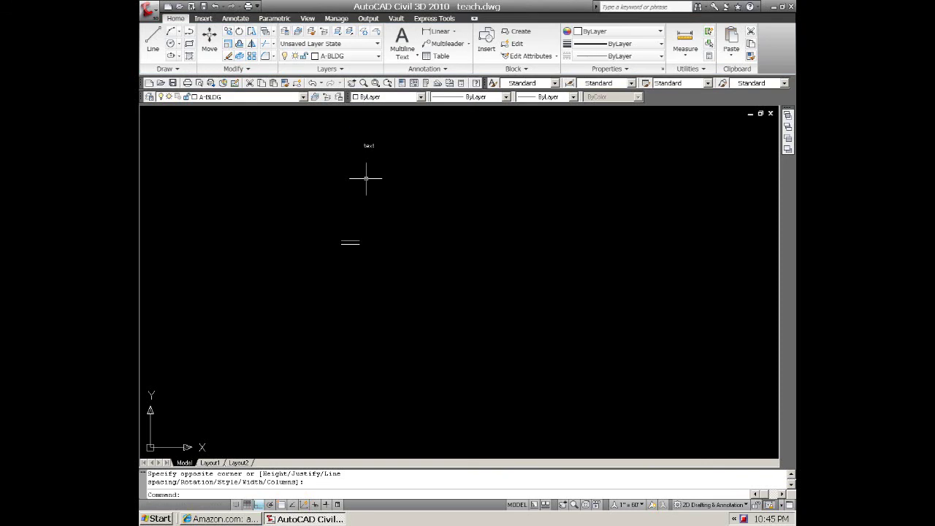
{"action": "key", "text": "Escape"}
Move the text down to just above the two parallel lines with Ortho mode turned off
{"action": "scroll", "coordinate": [371, 173], "scroll_direction": "up", "scroll_amount": 2}
{"action": "type", "text": "m"}
{"action": "key", "text": "Return"}
{"action": "left_click", "coordinate": [373, 135]}
{"action": "key", "text": "Return"}
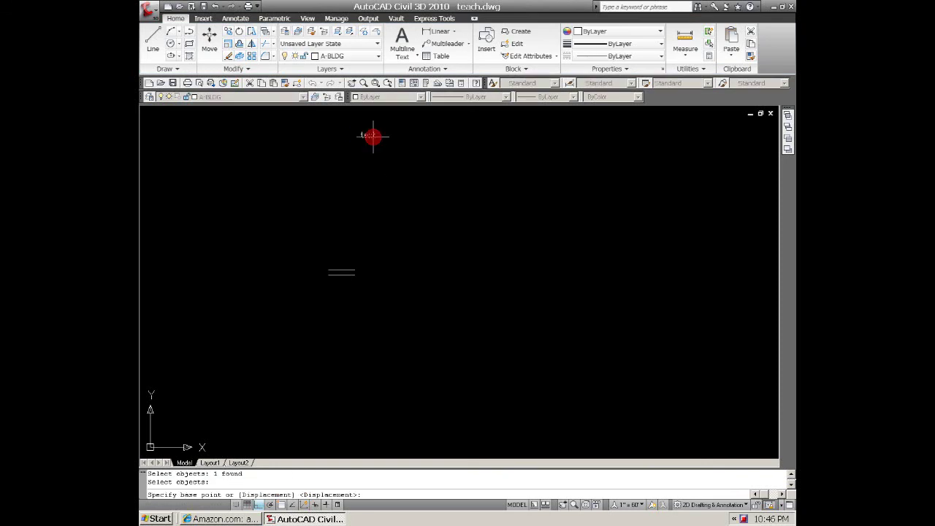
{"action": "left_click", "coordinate": [372, 135]}
{"action": "key", "text": "F8"}
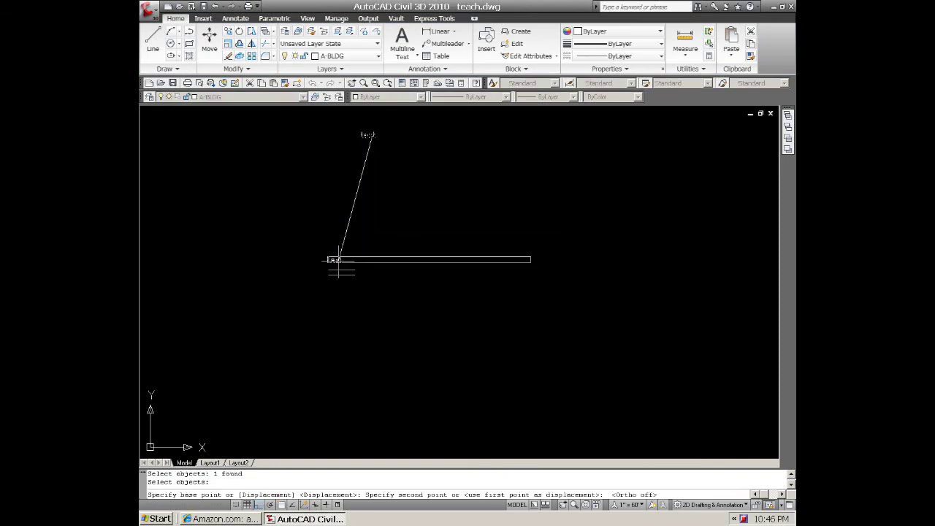
{"action": "scroll", "coordinate": [340, 260], "scroll_direction": "up", "scroll_amount": 3}
{"action": "key", "text": "Escape"}
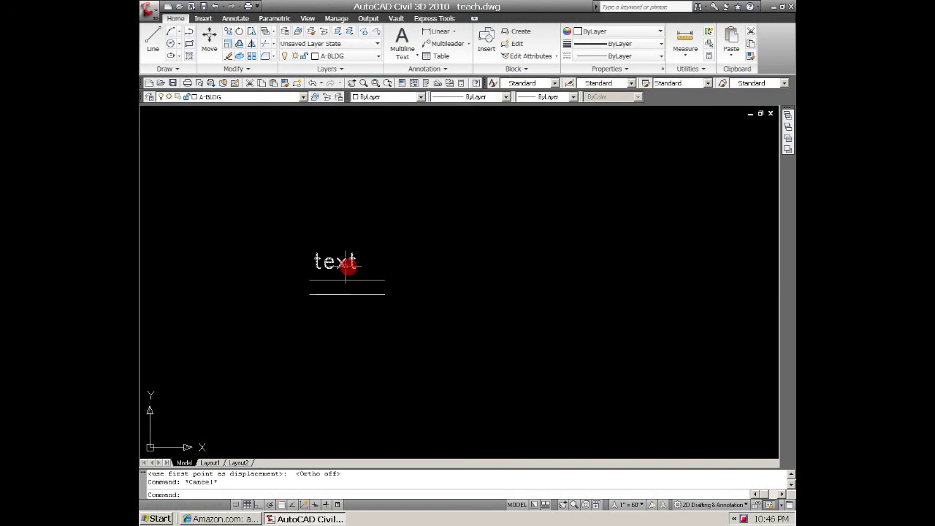
Add a second line reading "ddd" below the word "text" in the multiline text and finish editing
{"action": "scroll", "coordinate": [350, 265], "scroll_direction": "up", "scroll_amount": 5}
{"action": "left_click", "coordinate": [358, 245]}
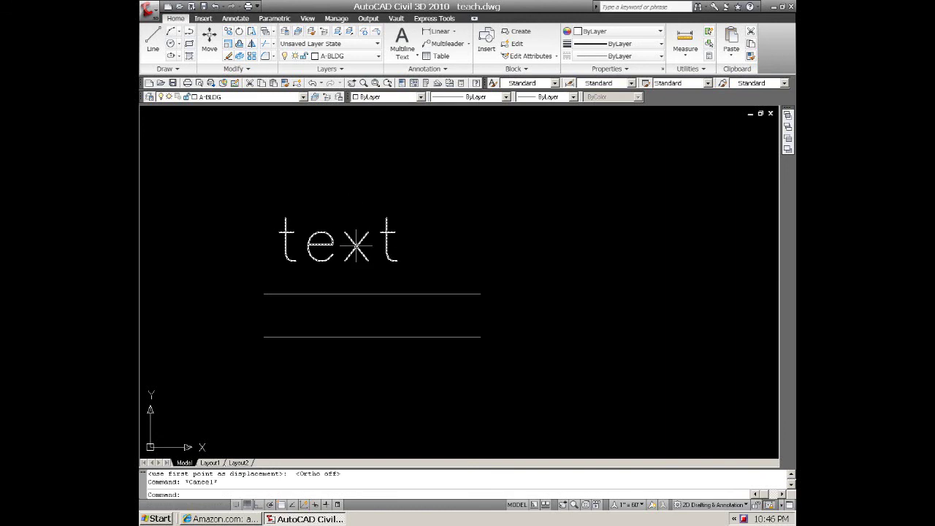
{"action": "left_click", "coordinate": [356, 246]}
{"action": "double_click", "coordinate": [356, 246]}
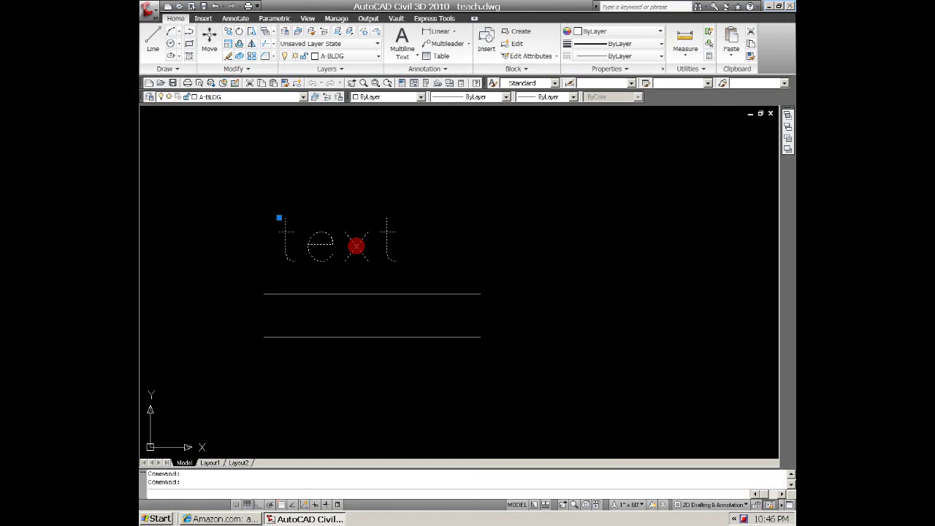
{"action": "left_click", "coordinate": [400, 245]}
{"action": "key", "text": "Return"}
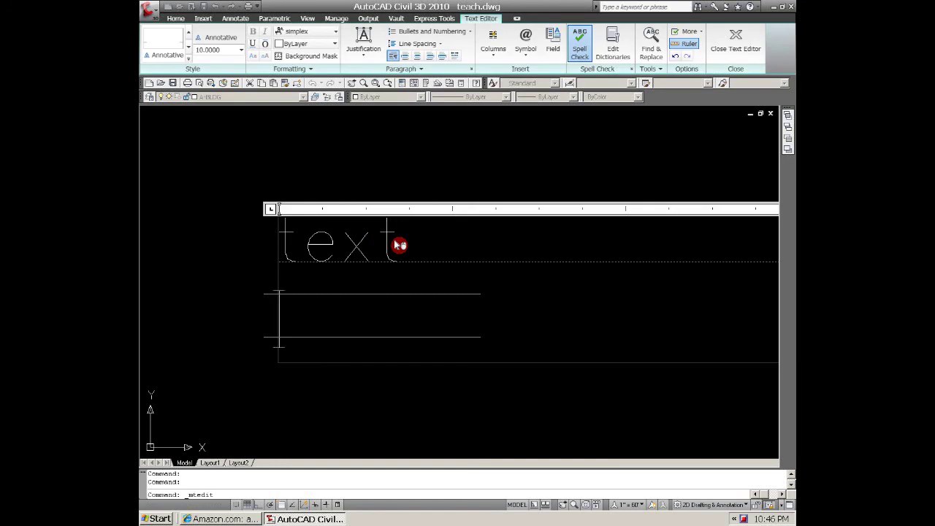
{"action": "type", "text": "ddd"}
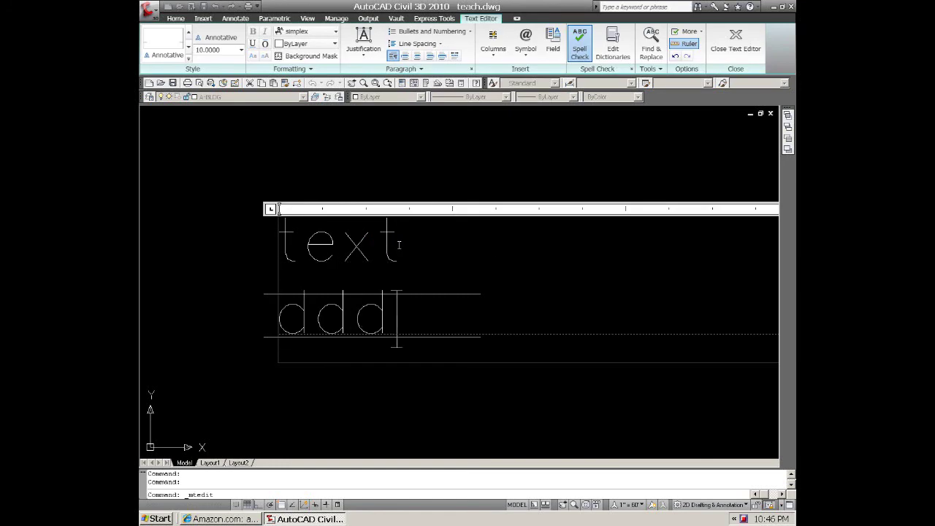
{"action": "left_click", "coordinate": [331, 259]}
{"action": "key", "text": "Escape"}
Move the two-line text straight up so that both lines of it sit above the parallel lines
{"action": "type", "text": "m"}
{"action": "key", "text": "Return"}
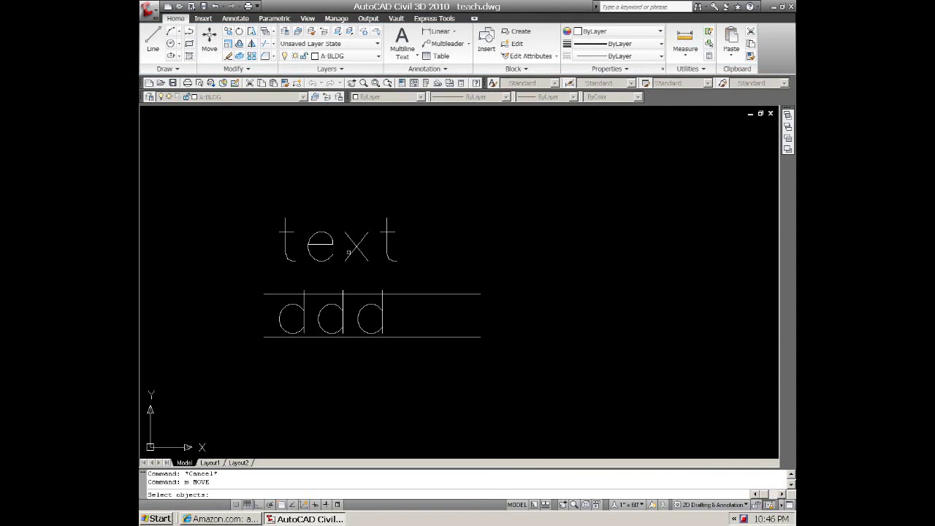
{"action": "left_click", "coordinate": [351, 263]}
{"action": "key", "text": "Return"}
{"action": "left_click", "coordinate": [351, 264]}
{"action": "left_click", "coordinate": [344, 187]}
{"action": "key", "text": "Escape"}
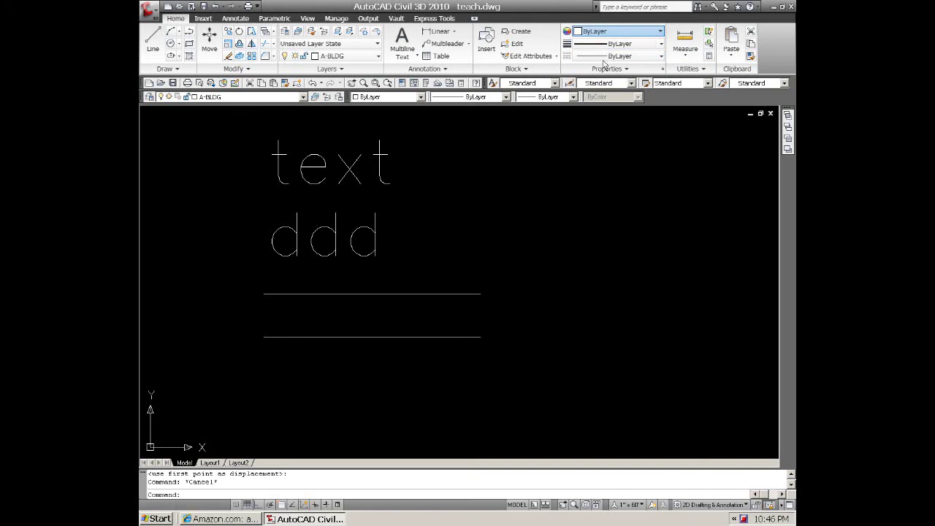
Examine the available text, dimension, table and multileader styles, the layers, and the color, linetype and lineweight options without changing any
{"action": "left_click", "coordinate": [608, 31]}
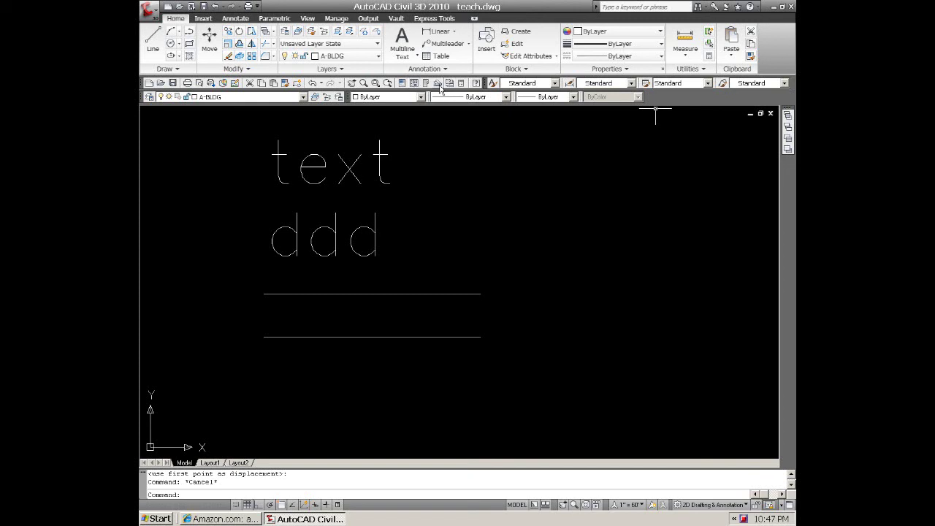
{"action": "left_click", "coordinate": [555, 83]}
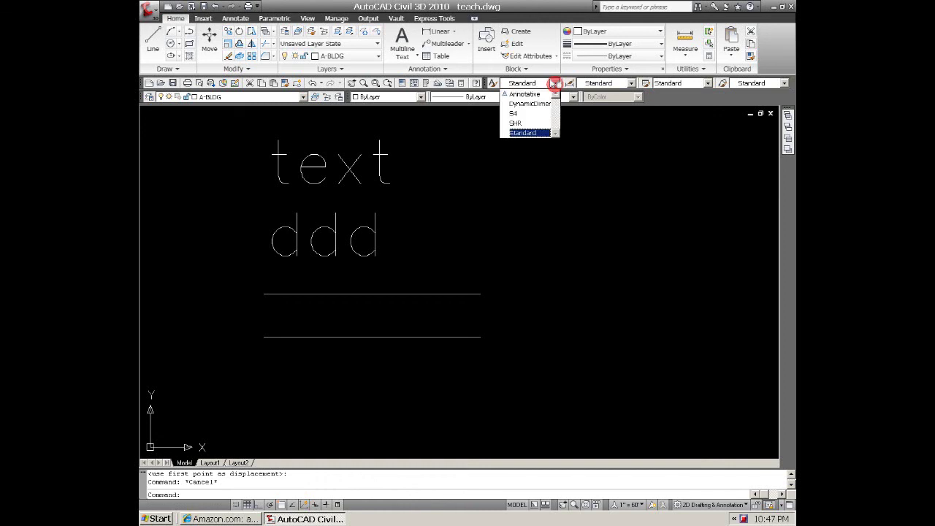
{"action": "left_click", "coordinate": [555, 84]}
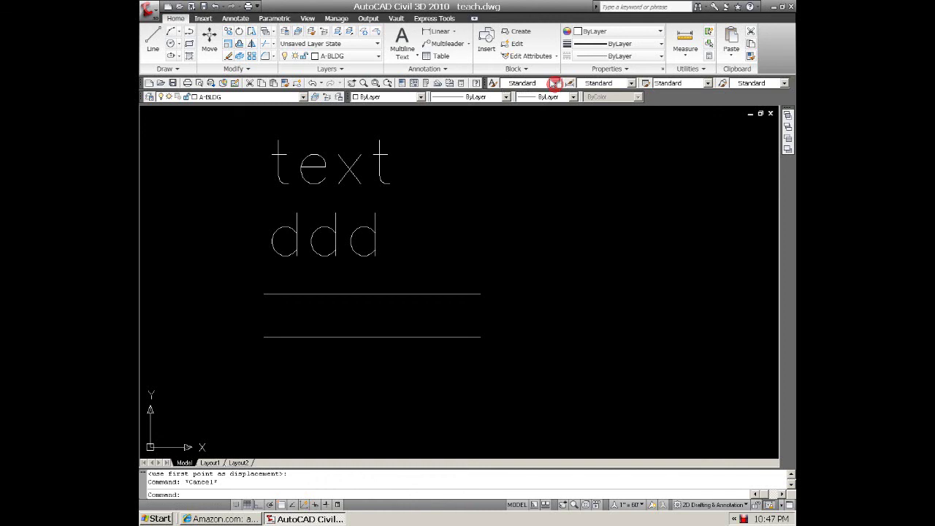
{"action": "left_click", "coordinate": [628, 83]}
{"action": "left_click", "coordinate": [629, 83]}
{"action": "left_click", "coordinate": [707, 83]}
{"action": "left_click", "coordinate": [787, 83]}
{"action": "left_click", "coordinate": [301, 97]}
{"action": "left_click", "coordinate": [397, 99]}
{"action": "left_click", "coordinate": [421, 97]}
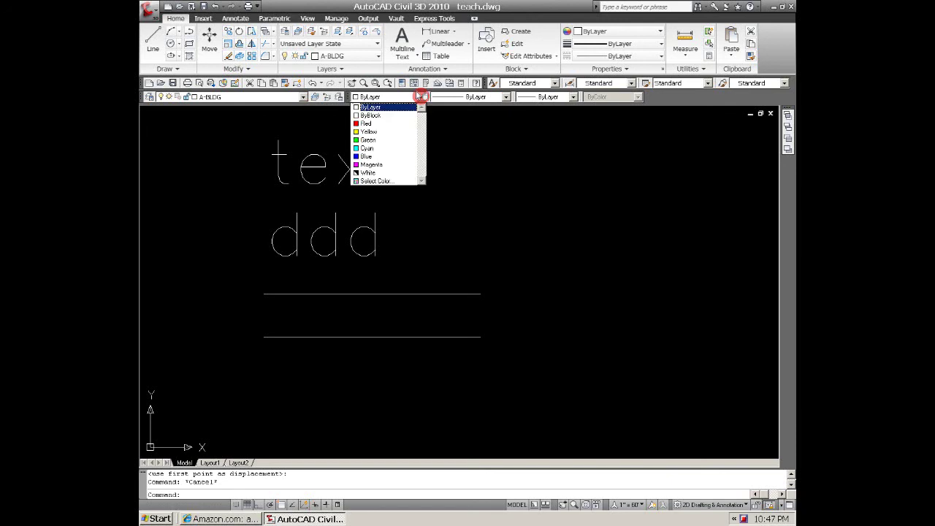
{"action": "left_click", "coordinate": [521, 101]}
{"action": "left_click", "coordinate": [507, 96]}
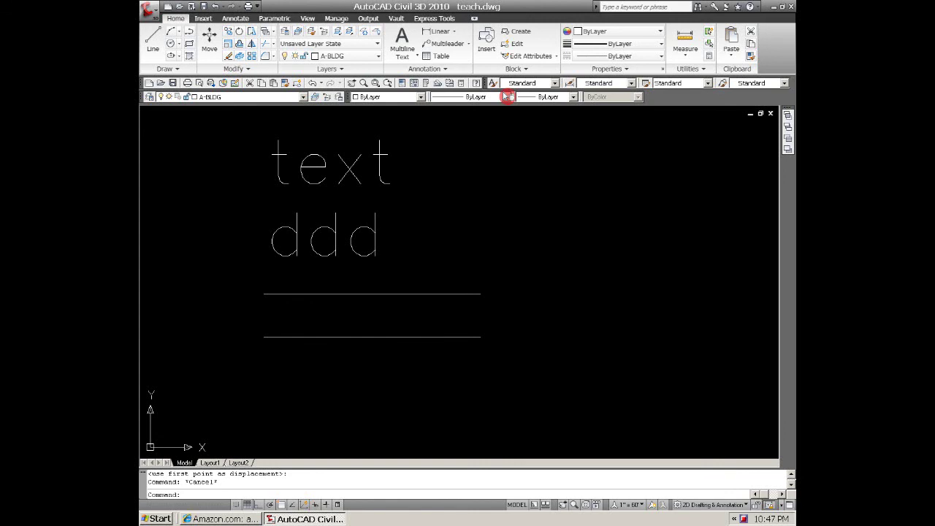
{"action": "left_click", "coordinate": [573, 96]}
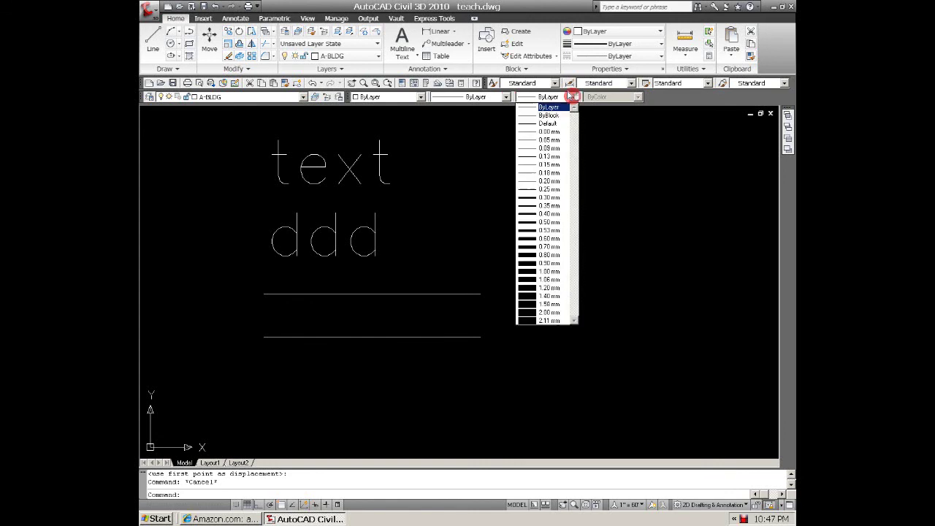
{"action": "left_click", "coordinate": [579, 9]}
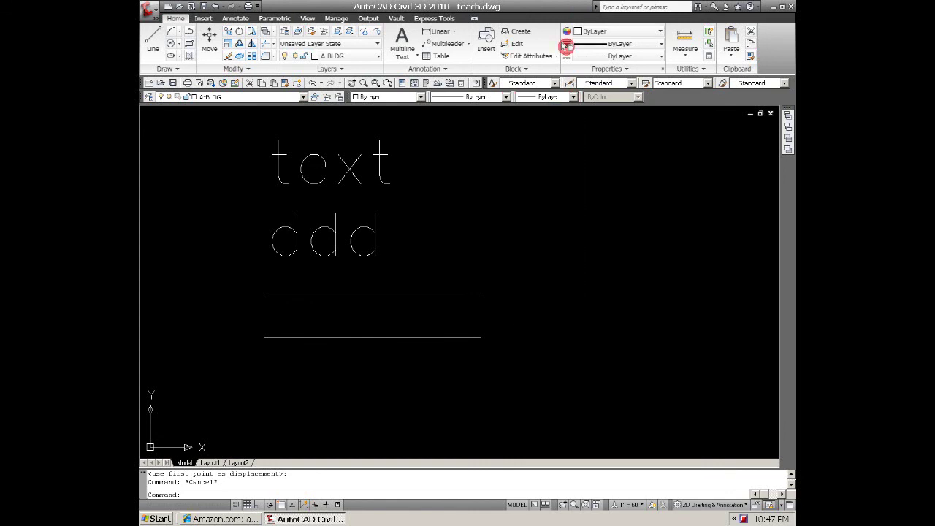
Look at the file selection for attaching a reference and at the additional reference options without attaching anything
{"action": "left_click", "coordinate": [203, 17]}
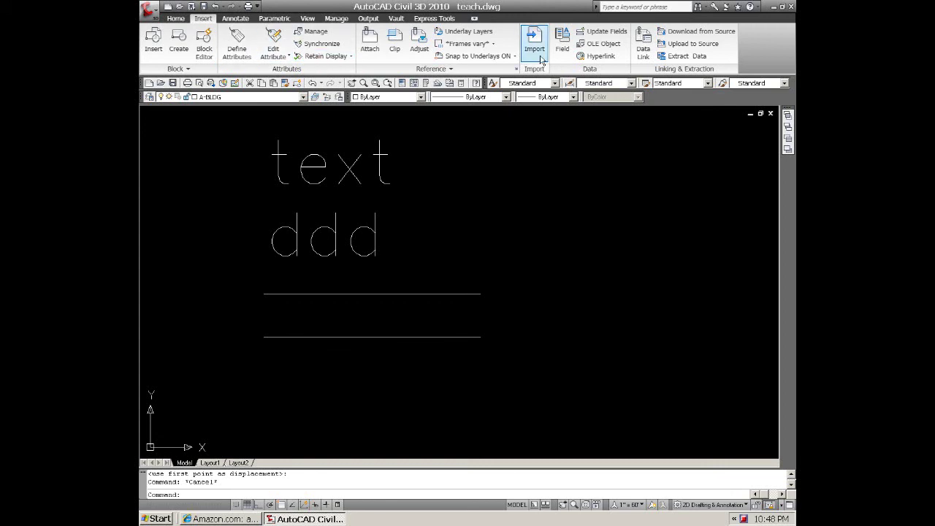
{"action": "left_click", "coordinate": [369, 50]}
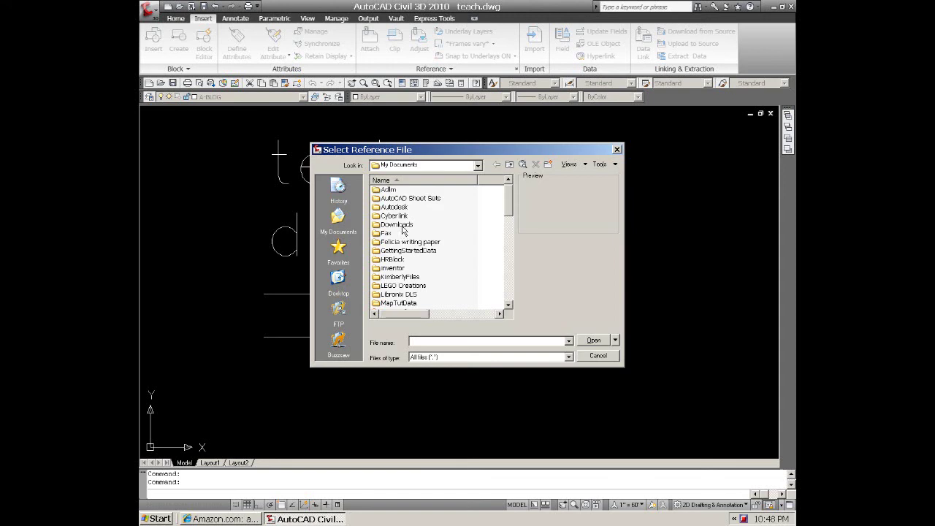
{"action": "left_click", "coordinate": [618, 151]}
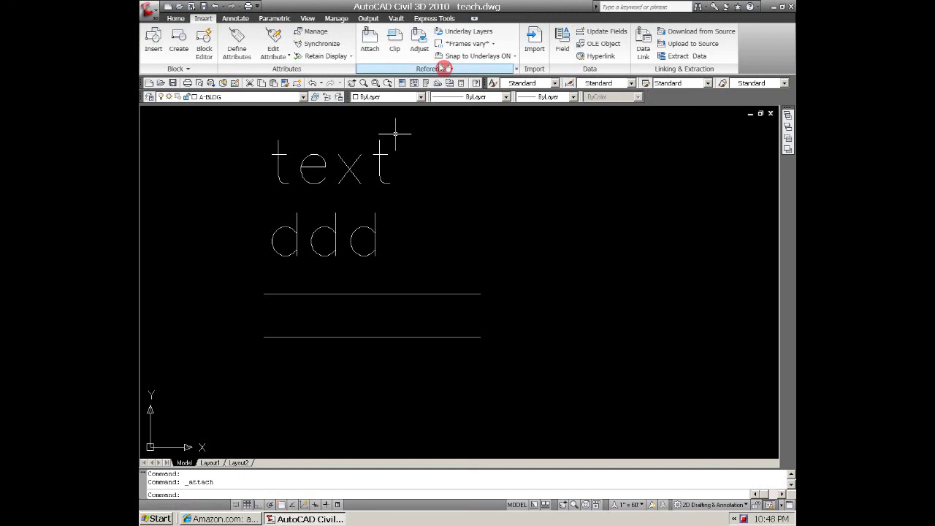
{"action": "left_click", "coordinate": [444, 68]}
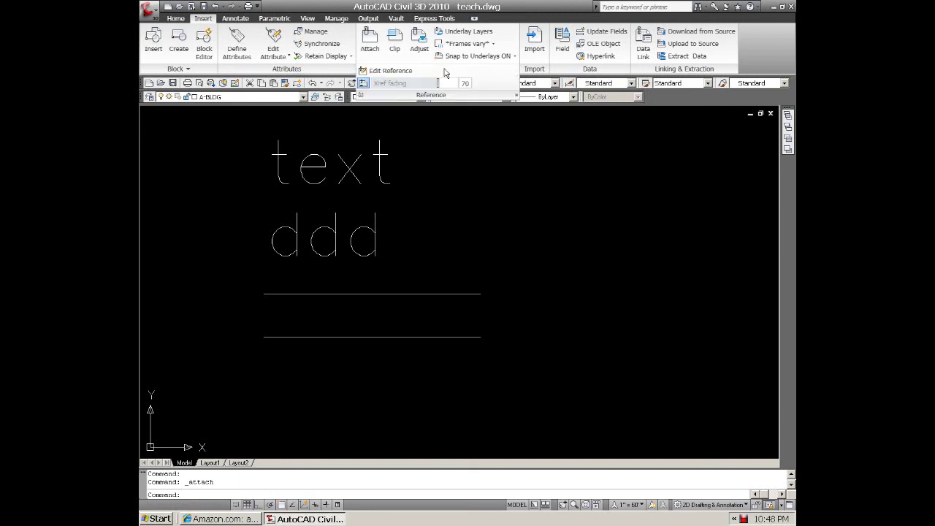
{"action": "left_click", "coordinate": [257, 67]}
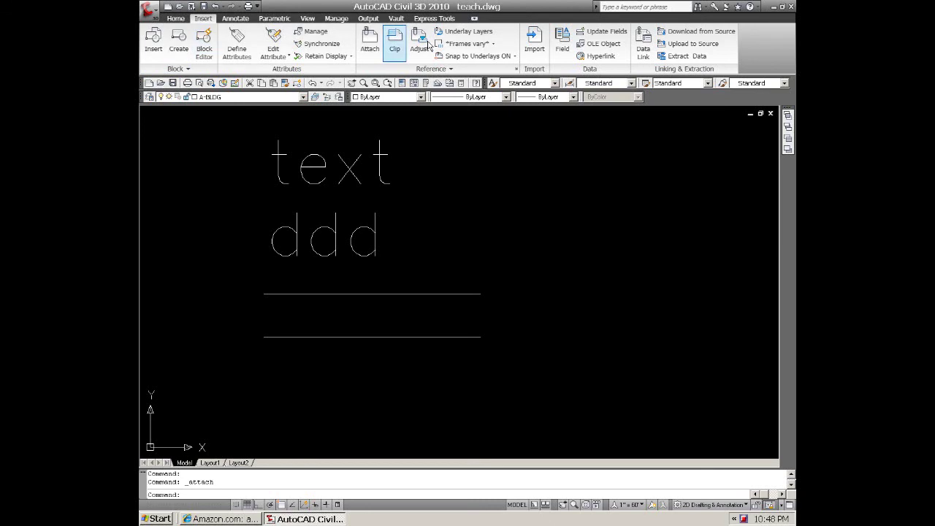
Add a horizontal linear dimension between the endpoints of the upper parallel line, placing the dimension line above it across the text
{"action": "left_click", "coordinate": [241, 20]}
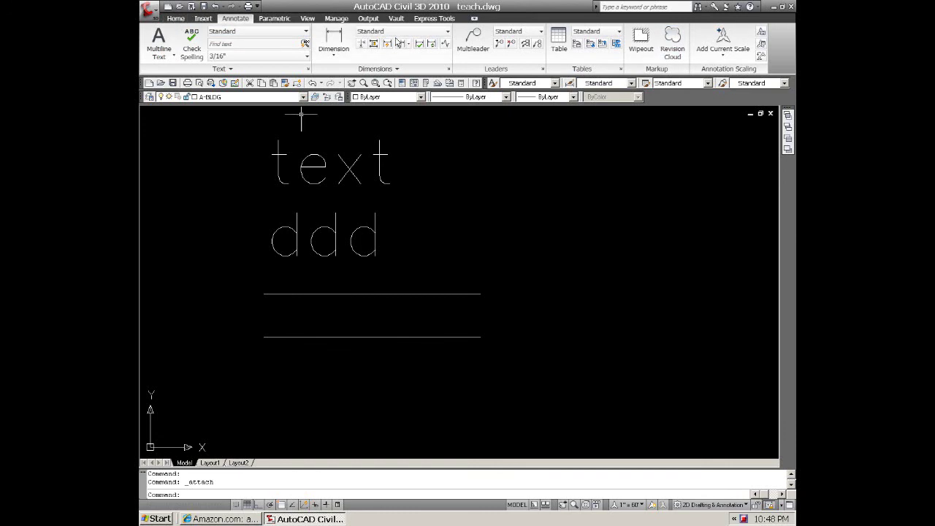
{"action": "left_click", "coordinate": [334, 50]}
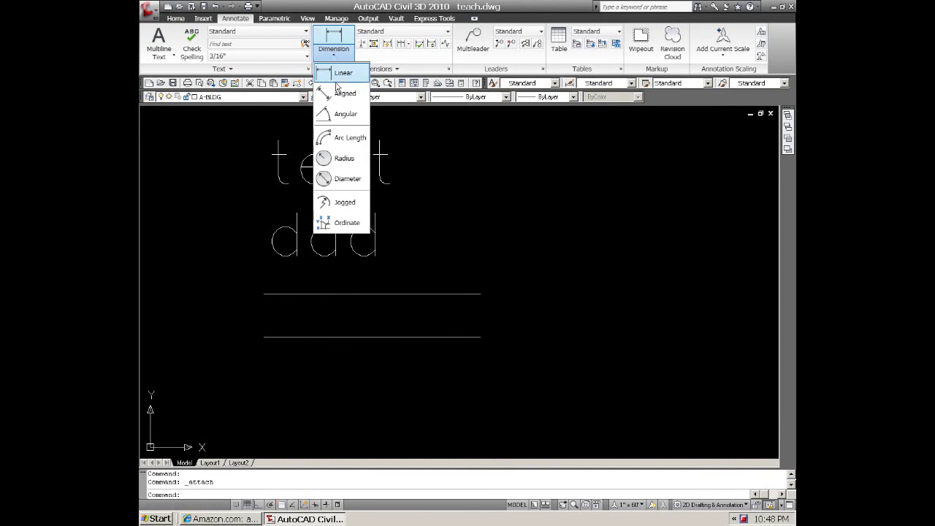
{"action": "left_click", "coordinate": [338, 73]}
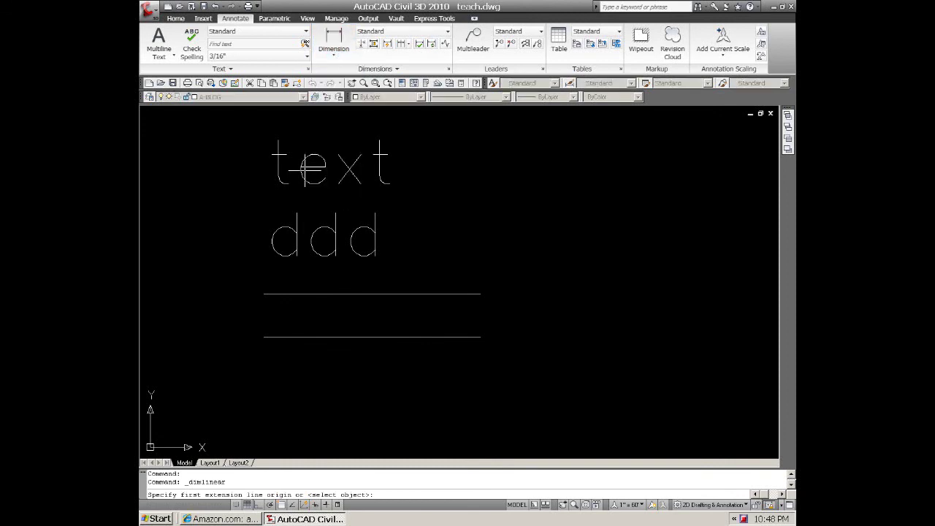
{"action": "type", "text": "end"}
{"action": "key", "text": "Return"}
{"action": "left_click", "coordinate": [263, 293]}
{"action": "type", "text": "end"}
{"action": "key", "text": "Return"}
{"action": "left_click", "coordinate": [480, 293]}
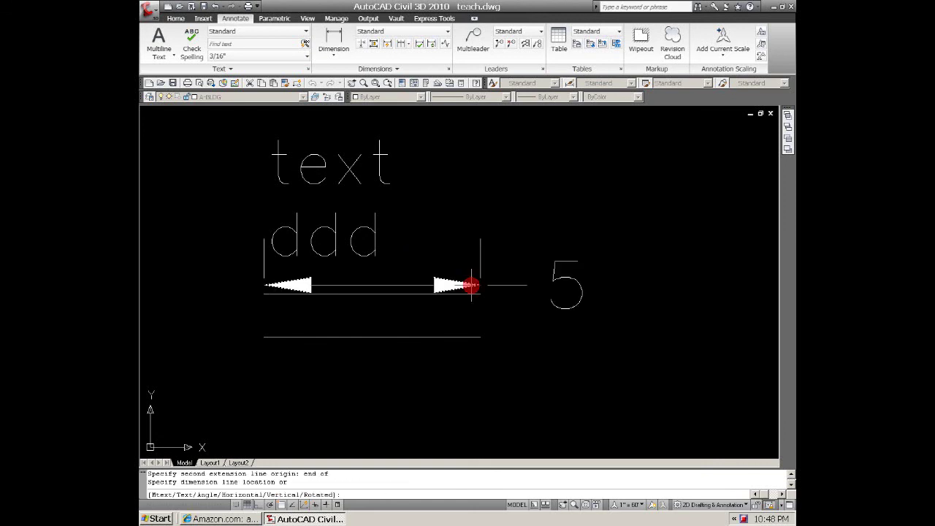
{"action": "left_click", "coordinate": [434, 218]}
{"action": "key", "text": "Escape"}
{"action": "scroll", "coordinate": [347, 227], "scroll_direction": "down", "scroll_amount": 2}
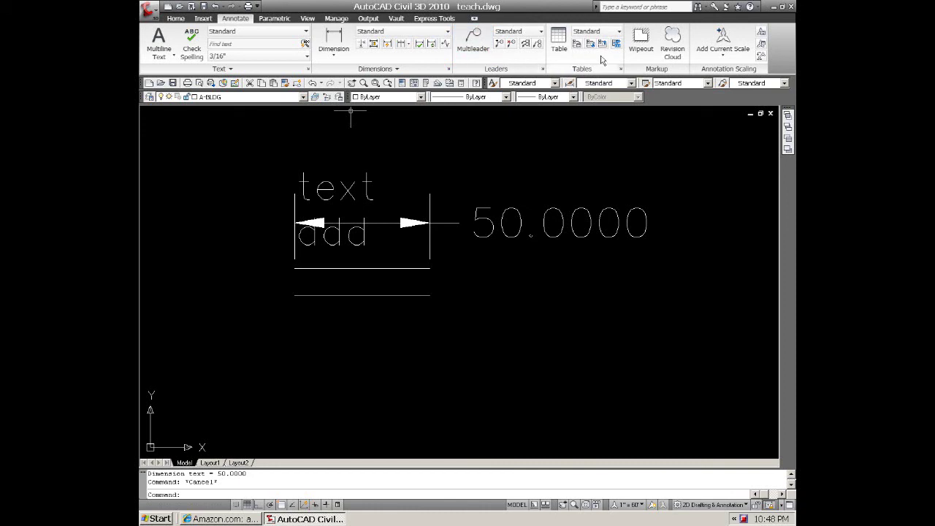
Look at the table style choices and the list of annotation scales without changing either
{"action": "left_click", "coordinate": [619, 32]}
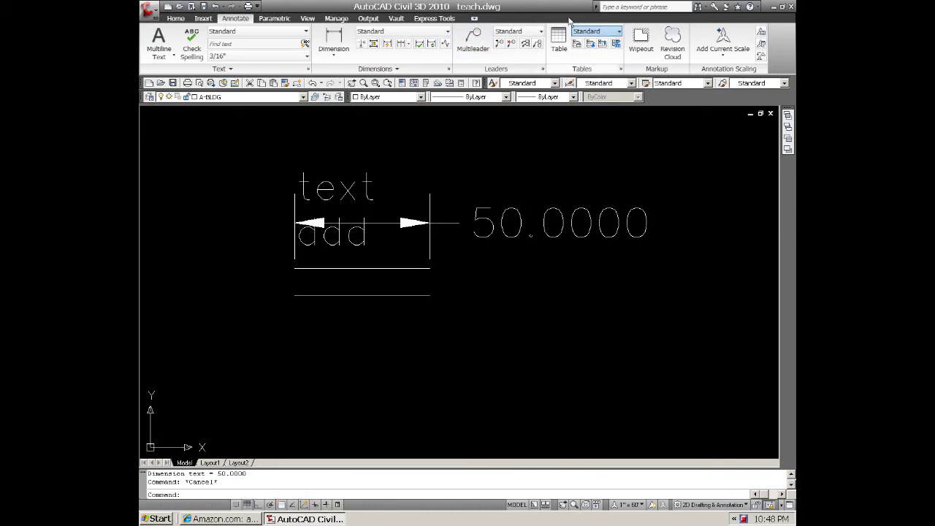
{"action": "left_click", "coordinate": [558, 37]}
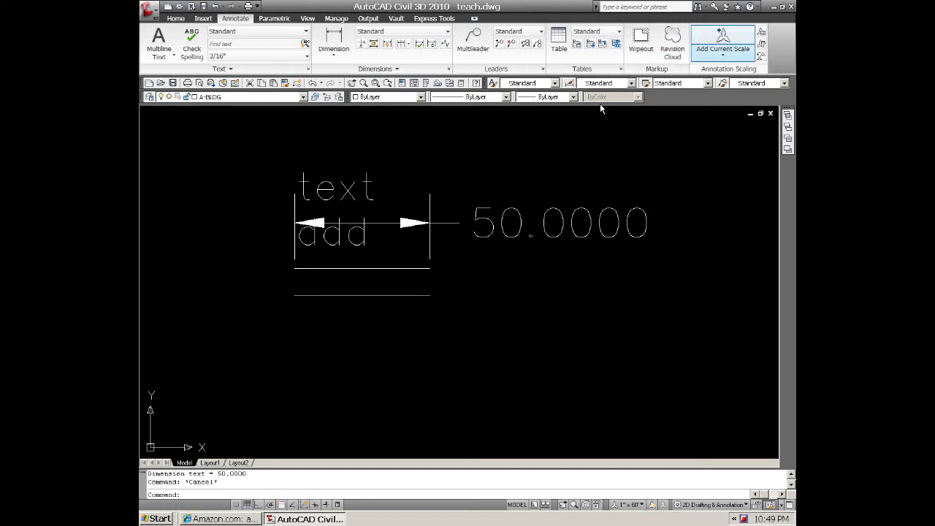
{"action": "left_click", "coordinate": [639, 504]}
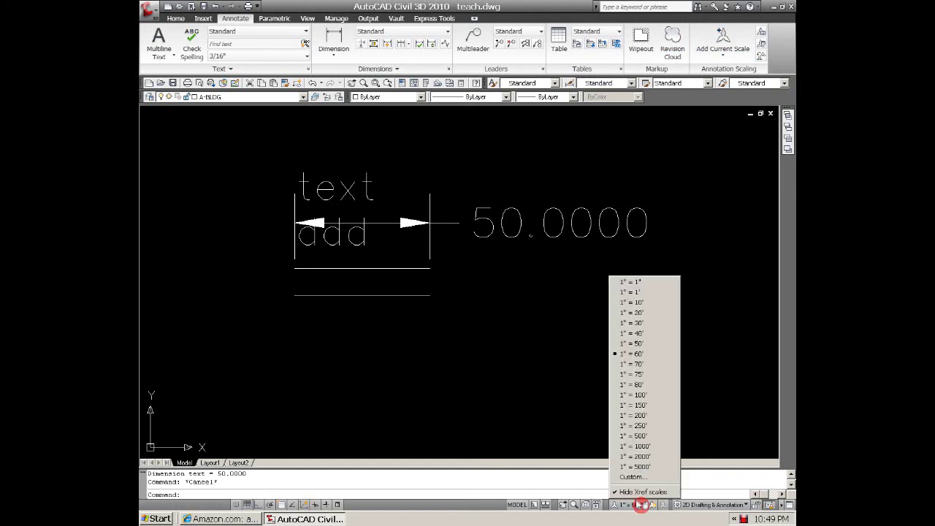
{"action": "left_click", "coordinate": [703, 183]}
{"action": "left_click", "coordinate": [674, 155]}
{"action": "left_click", "coordinate": [681, 140]}
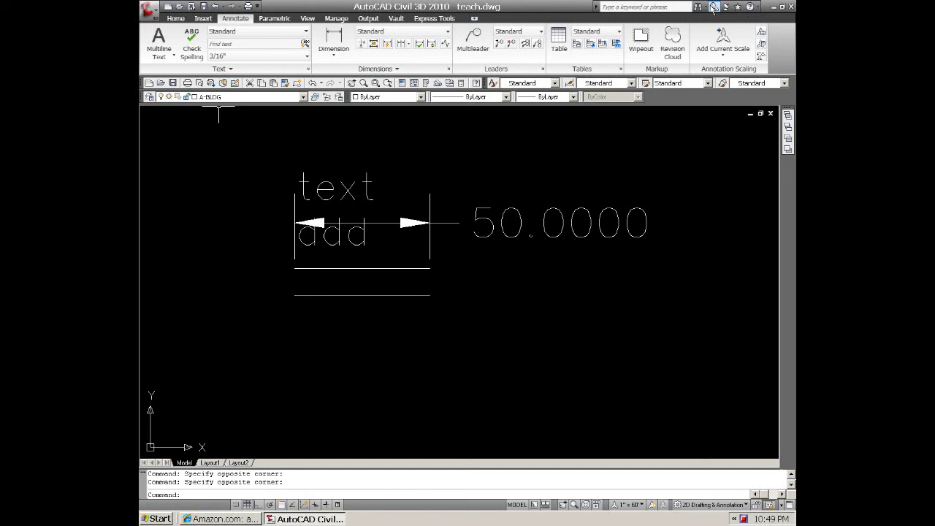
{"action": "left_click", "coordinate": [540, 3]}
{"action": "left_click", "coordinate": [280, 136]}
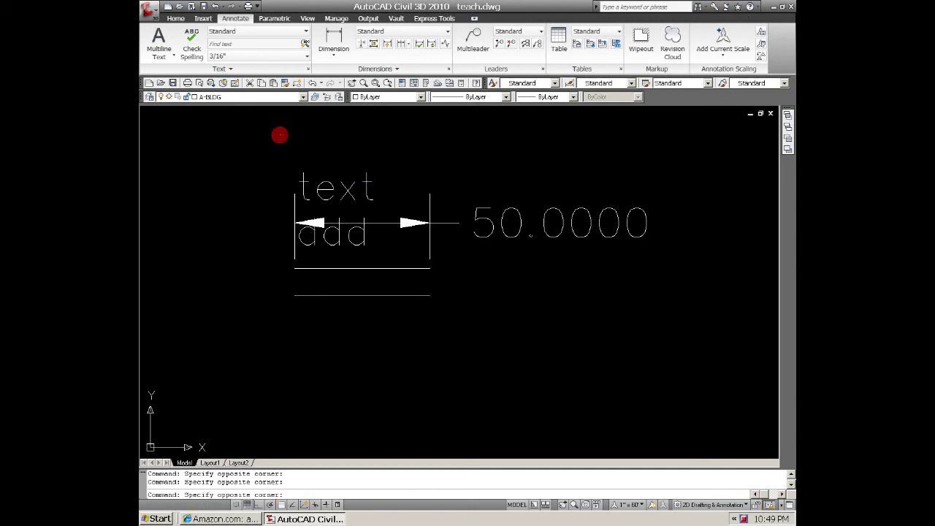
{"action": "left_click", "coordinate": [347, 302]}
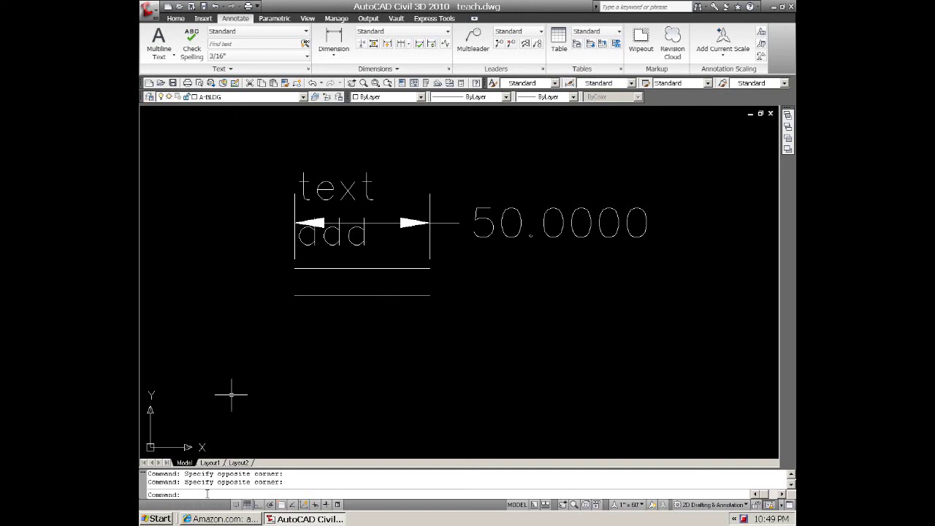
{"action": "left_click", "coordinate": [261, 488]}
{"action": "left_click", "coordinate": [293, 486]}
Try Snap mode by starting a polyline below the parallel lines, cancel the polyline and turn Snap off again
{"action": "left_click", "coordinate": [236, 504]}
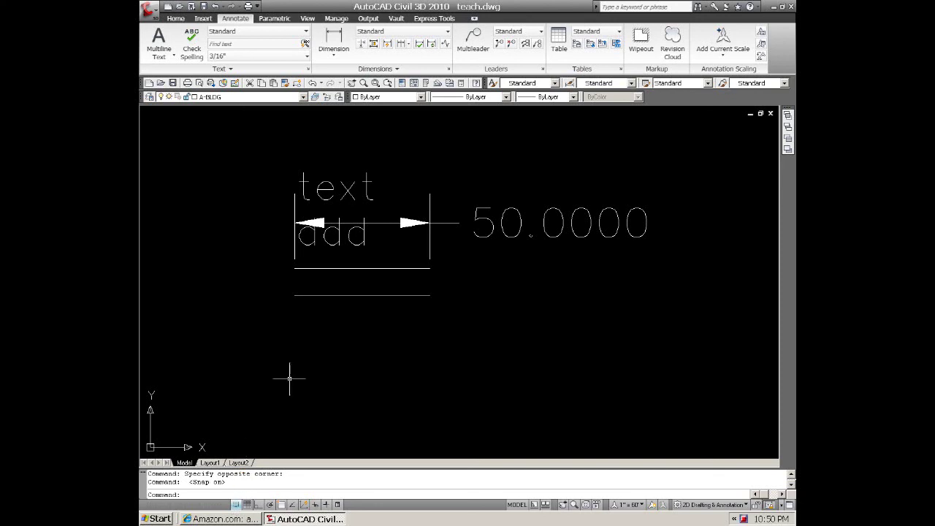
{"action": "type", "text": "pl"}
{"action": "key", "text": "Return"}
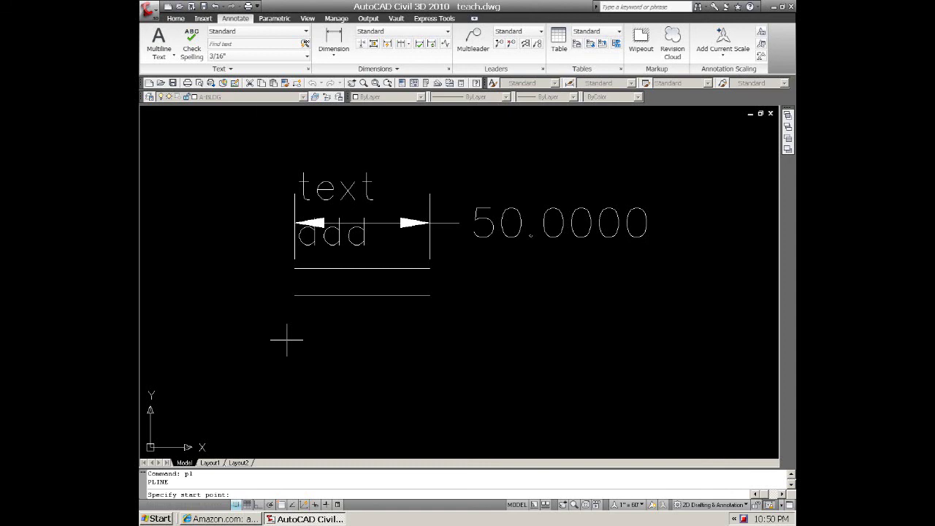
{"action": "left_click", "coordinate": [275, 336]}
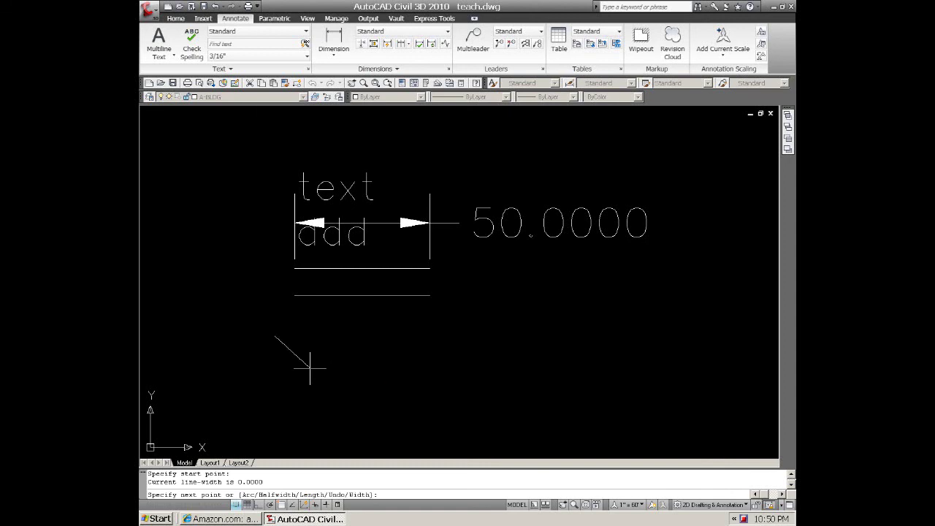
{"action": "key", "text": "Escape"}
{"action": "key", "text": "Escape"}
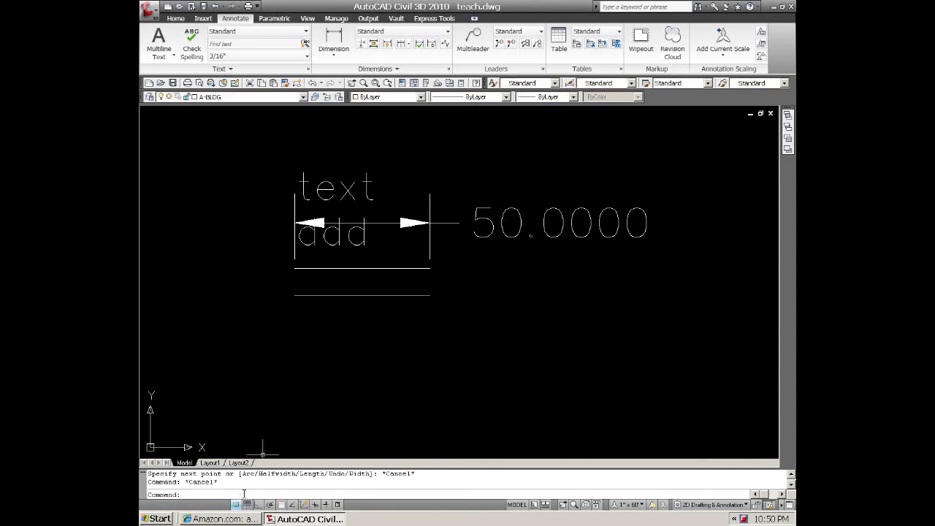
{"action": "left_click", "coordinate": [246, 504]}
Toggle the grid display on and back off
{"action": "left_click", "coordinate": [247, 504]}
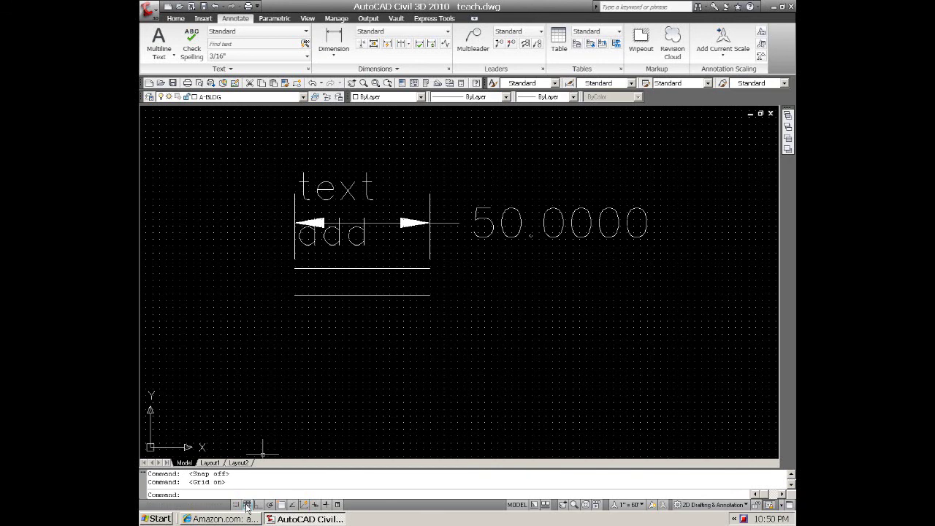
{"action": "left_click", "coordinate": [247, 504]}
{"action": "left_click", "coordinate": [247, 504]}
{"action": "left_click", "coordinate": [247, 505]}
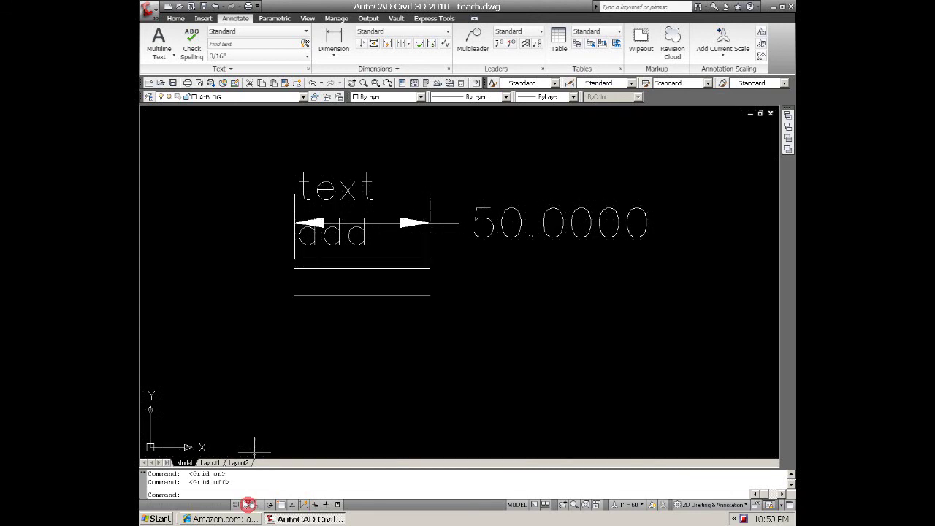
Try Ortho mode by starting a polyline below the parallel lines, turn Ortho back off and cancel the polyline
{"action": "left_click", "coordinate": [256, 504]}
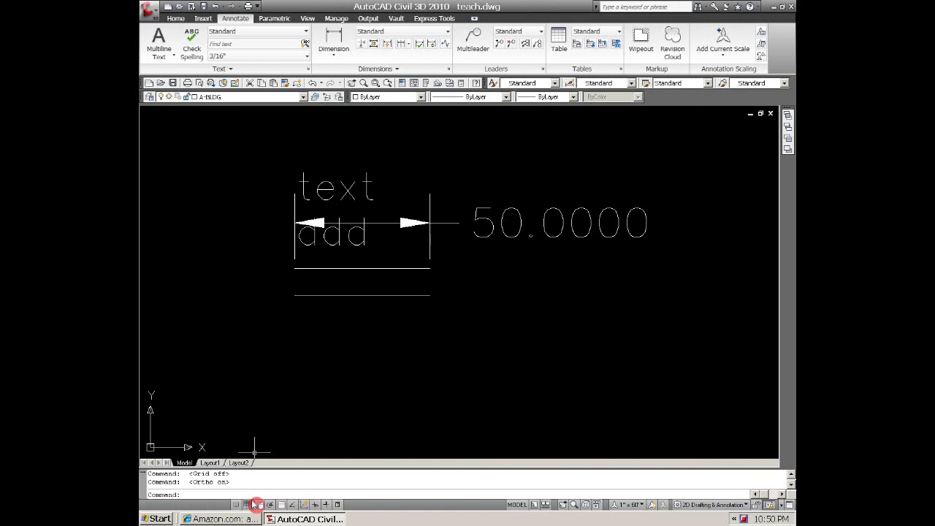
{"action": "type", "text": "pl"}
{"action": "key", "text": "Return"}
{"action": "left_click", "coordinate": [260, 385]}
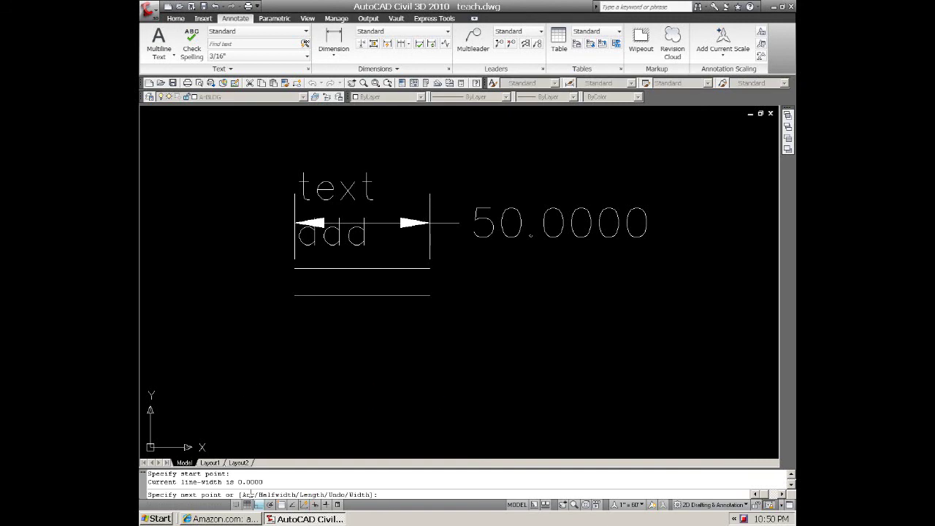
{"action": "left_click", "coordinate": [258, 504]}
{"action": "key", "text": "Escape"}
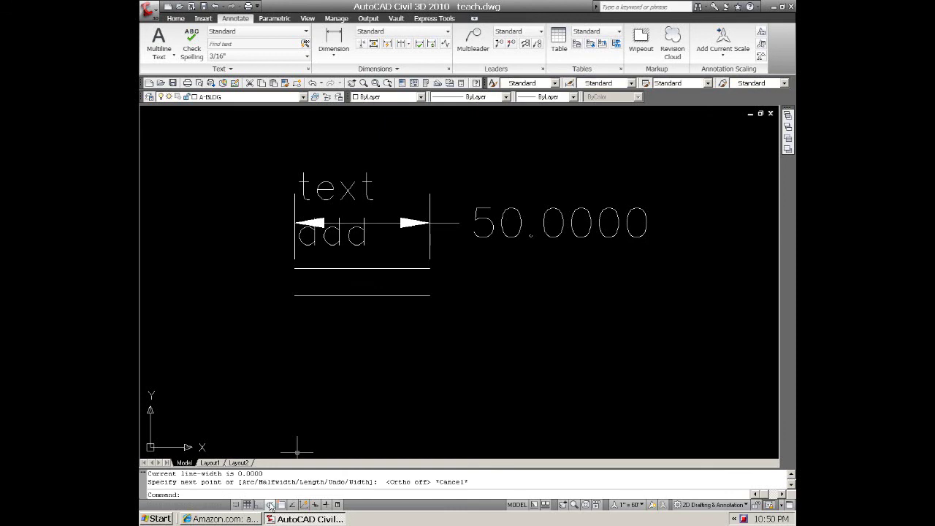
Try polar tracking with a polyline started below the parallel lines, cancel the polyline and turn polar tracking off again
{"action": "left_click", "coordinate": [270, 505]}
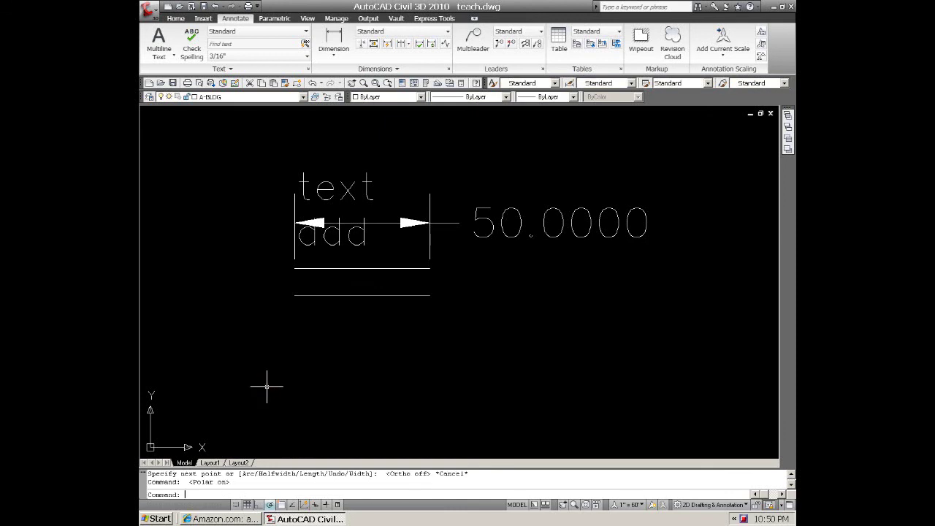
{"action": "key", "text": "Return"}
{"action": "left_click", "coordinate": [250, 390]}
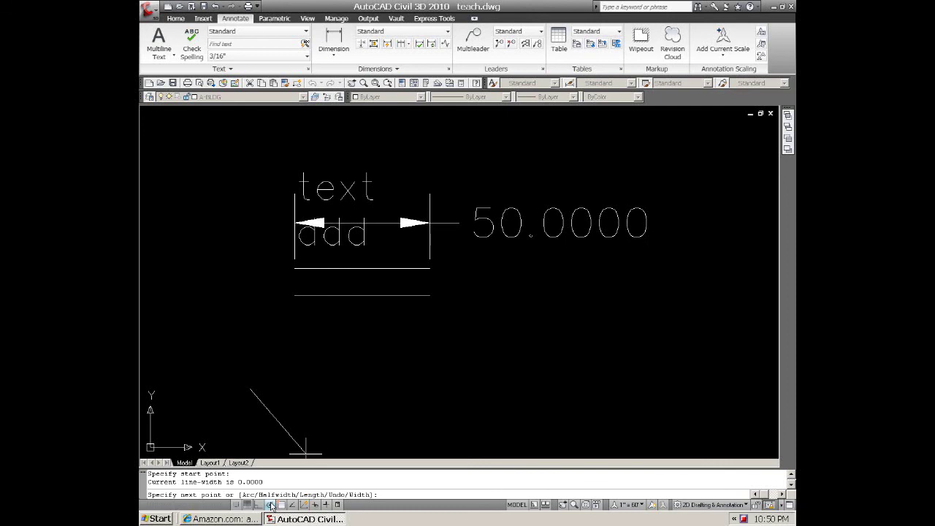
{"action": "key", "text": "Escape"}
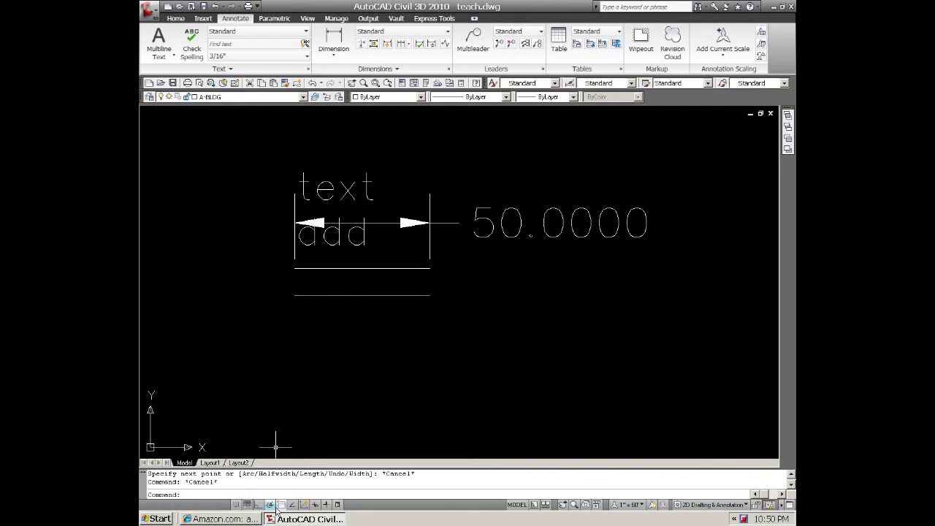
{"action": "left_click", "coordinate": [281, 504]}
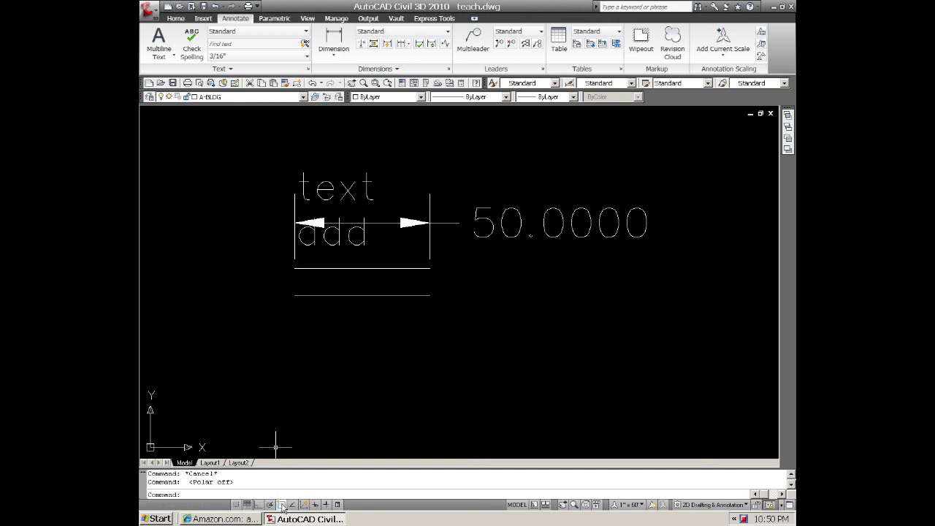
Look at the list of object snap modes without changing any, and toggle Object Snap on and back off
{"action": "right_click", "coordinate": [282, 505]}
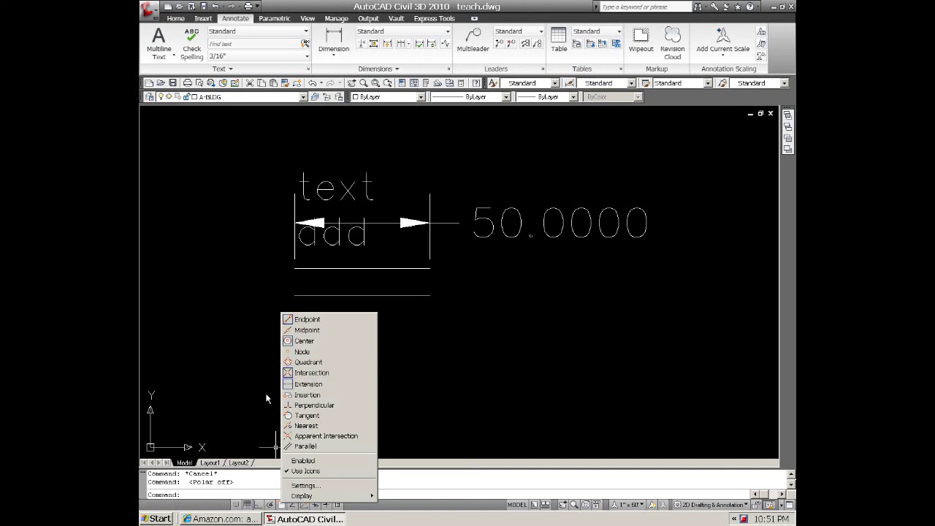
{"action": "left_click", "coordinate": [246, 388]}
{"action": "left_click", "coordinate": [282, 504]}
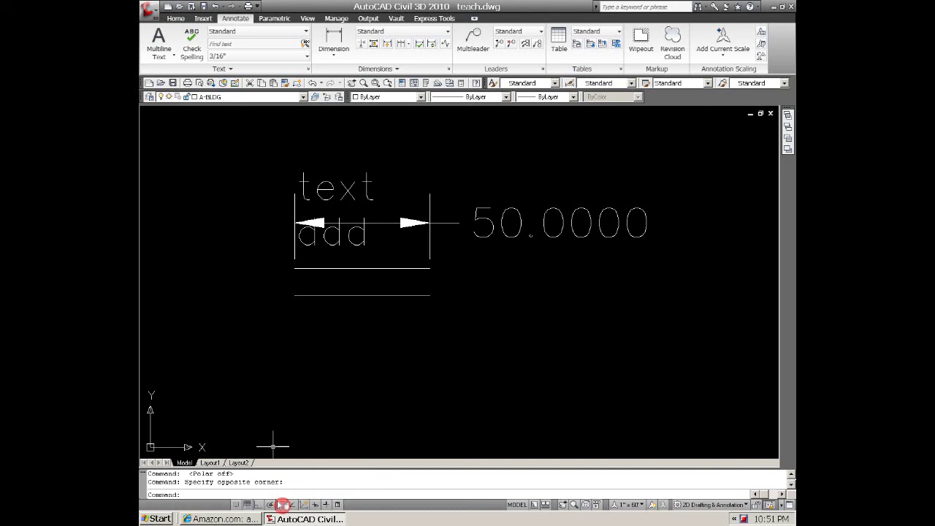
{"action": "left_click", "coordinate": [282, 504]}
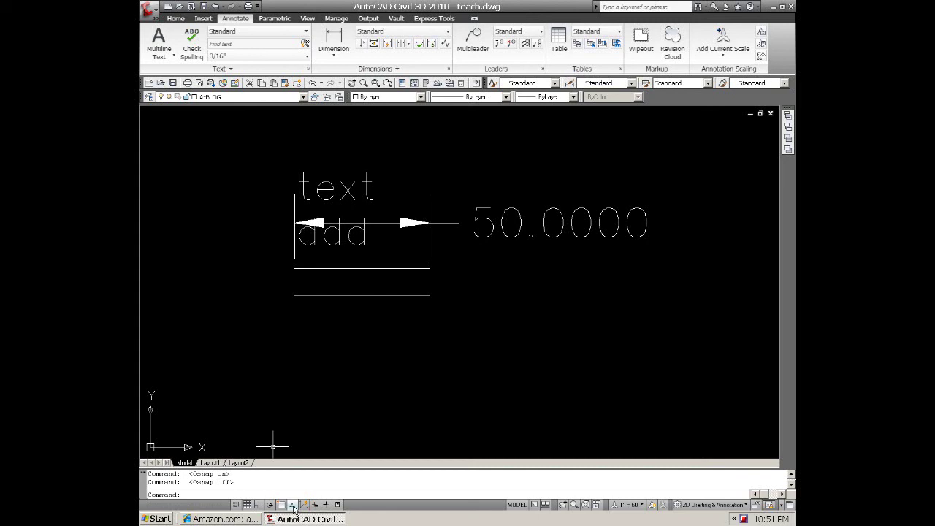
Try Object Snap Tracking with a polyline started below the parallel lines, cancel the polyline and turn tracking off again
{"action": "left_click", "coordinate": [292, 505]}
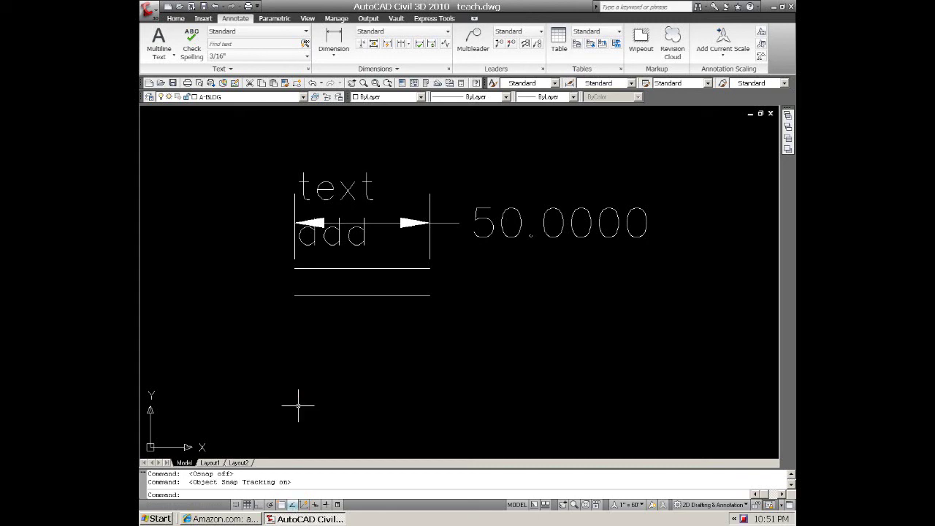
{"action": "type", "text": "pl"}
{"action": "key", "text": "Return"}
{"action": "left_click", "coordinate": [292, 405]}
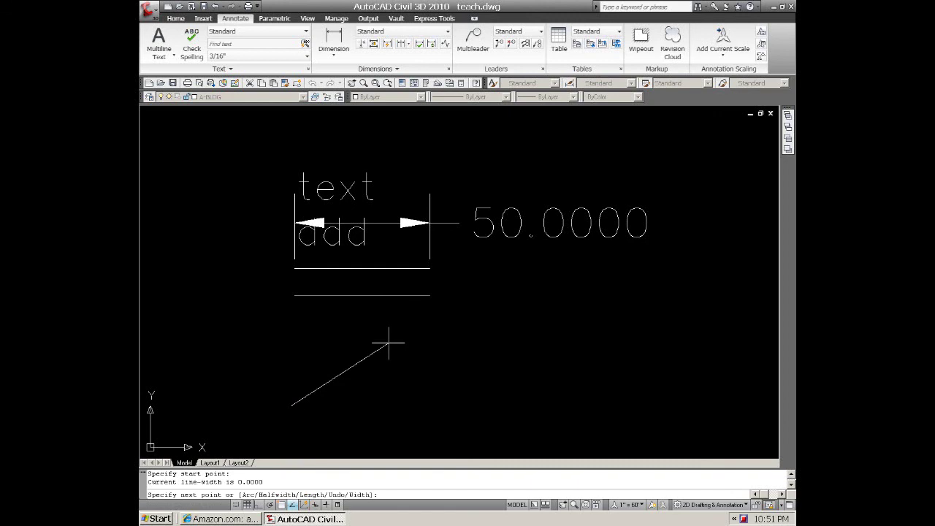
{"action": "key", "text": "Escape"}
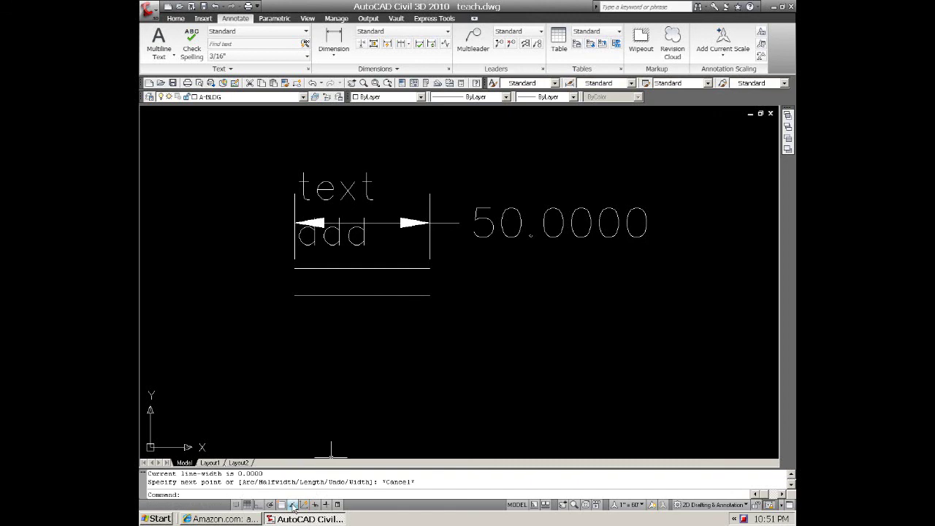
{"action": "left_click", "coordinate": [292, 505]}
Toggle Dynamic UCS on and off, and use Dynamic Input to draw a slanted polyline segment 20 units long below the parallel lines
{"action": "left_click", "coordinate": [304, 505]}
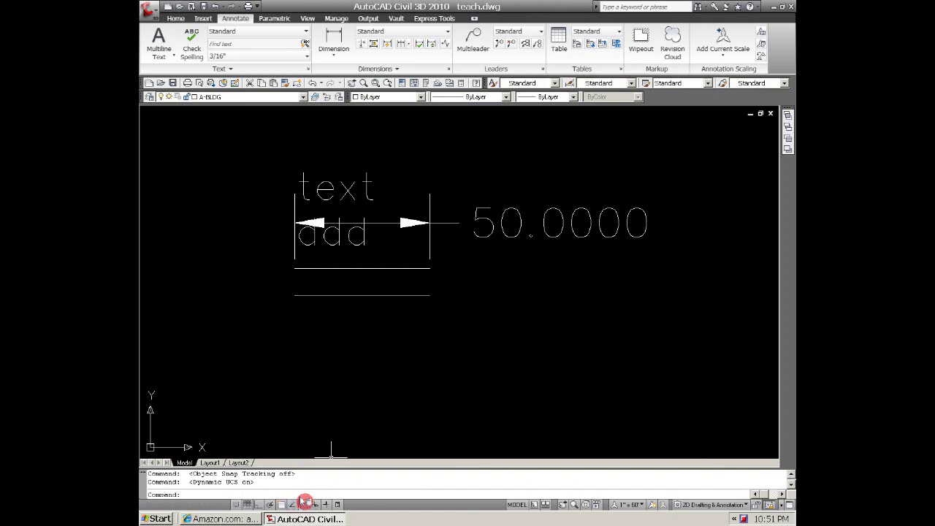
{"action": "left_click", "coordinate": [315, 505]}
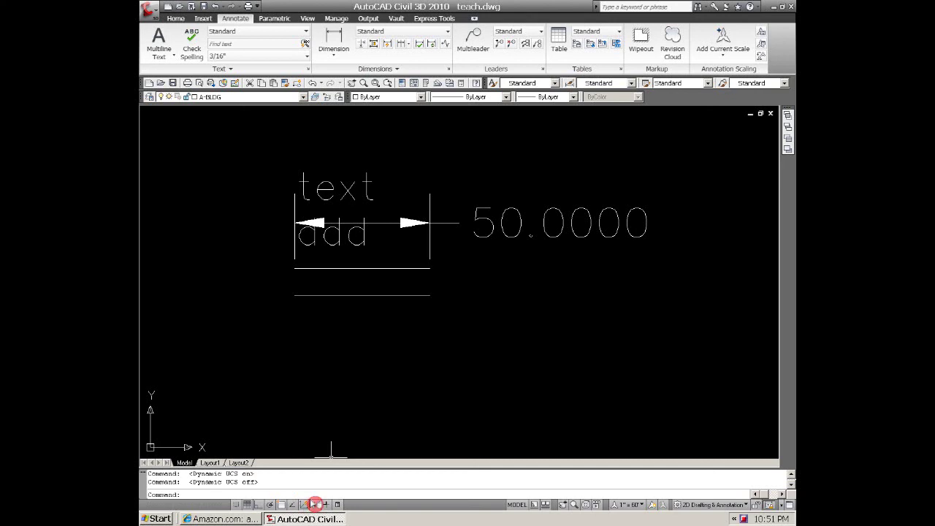
{"action": "left_click", "coordinate": [334, 461]}
{"action": "type", "text": "pl"}
{"action": "key", "text": "Return"}
{"action": "left_click", "coordinate": [327, 381]}
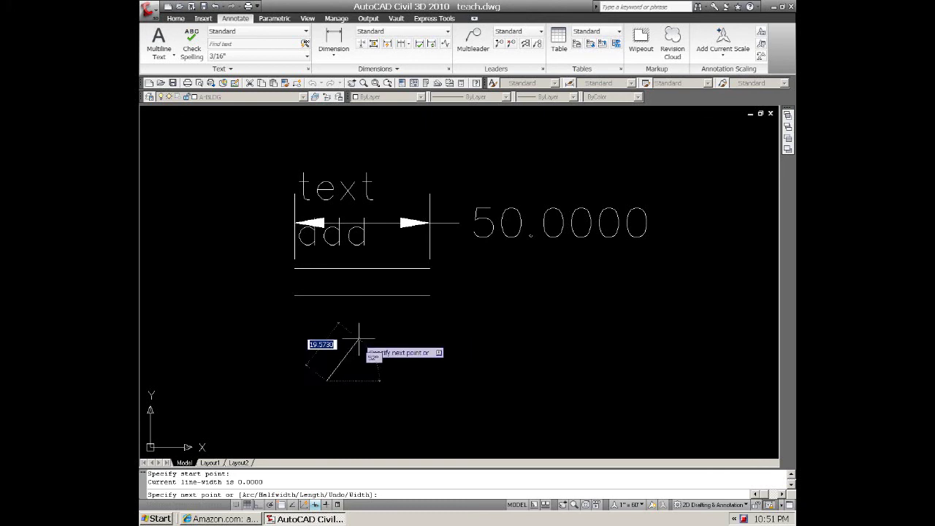
{"action": "type", "text": "20"}
{"action": "key", "text": "Return"}
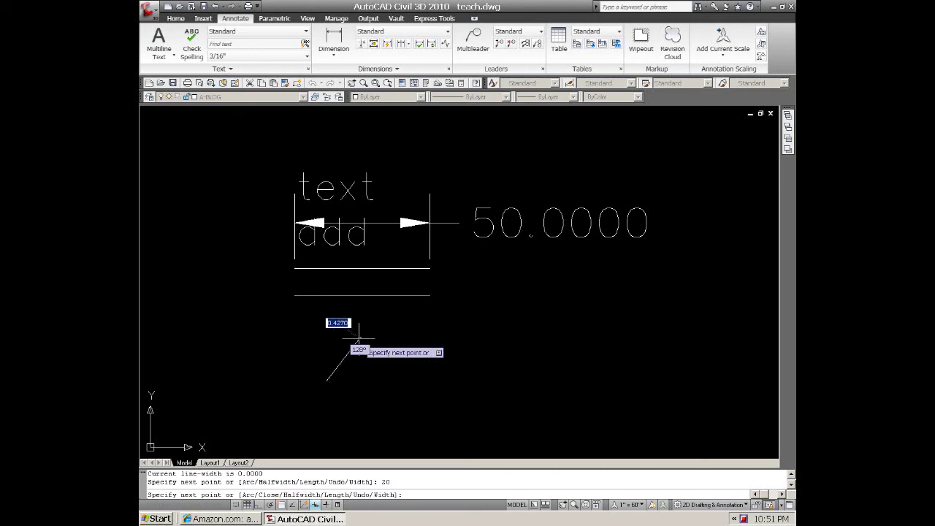
{"action": "key", "text": "Escape"}
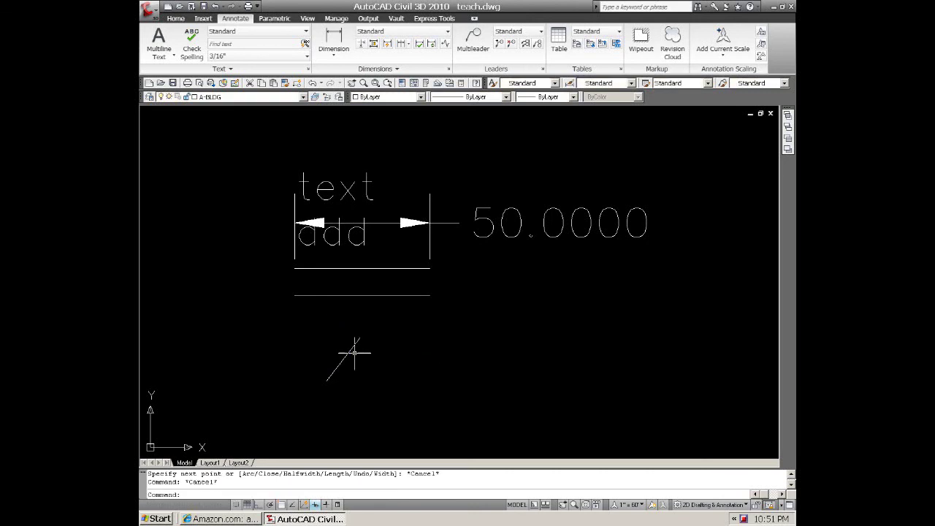
Erase the slanted polyline segment below the parallel lines and turn Dynamic Input off
{"action": "type", "text": "e"}
{"action": "key", "text": "Return"}
{"action": "left_click", "coordinate": [346, 348]}
{"action": "left_click", "coordinate": [338, 365]}
{"action": "key", "text": "Return"}
{"action": "key", "text": "Escape"}
{"action": "left_click", "coordinate": [315, 506]}
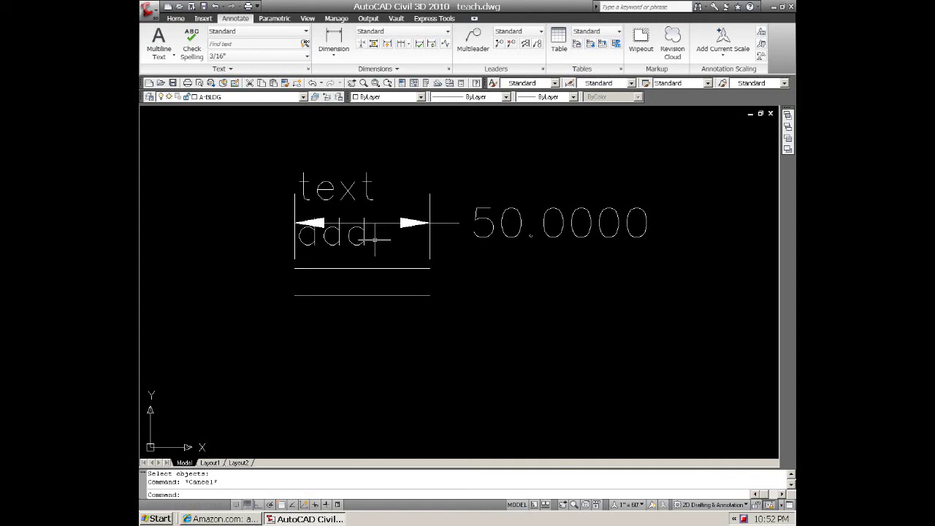
Look at the available annotation scales for the zoomed-out drawing without changing the current scale
{"action": "scroll", "coordinate": [384, 265], "scroll_direction": "down", "scroll_amount": 10}
{"action": "scroll", "coordinate": [390, 266], "scroll_direction": "up", "scroll_amount": 2}
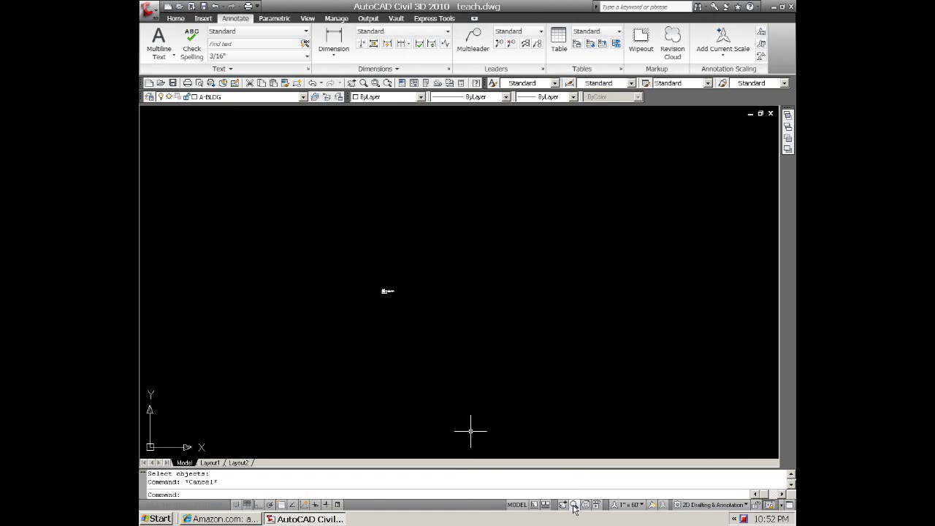
{"action": "left_click", "coordinate": [641, 506]}
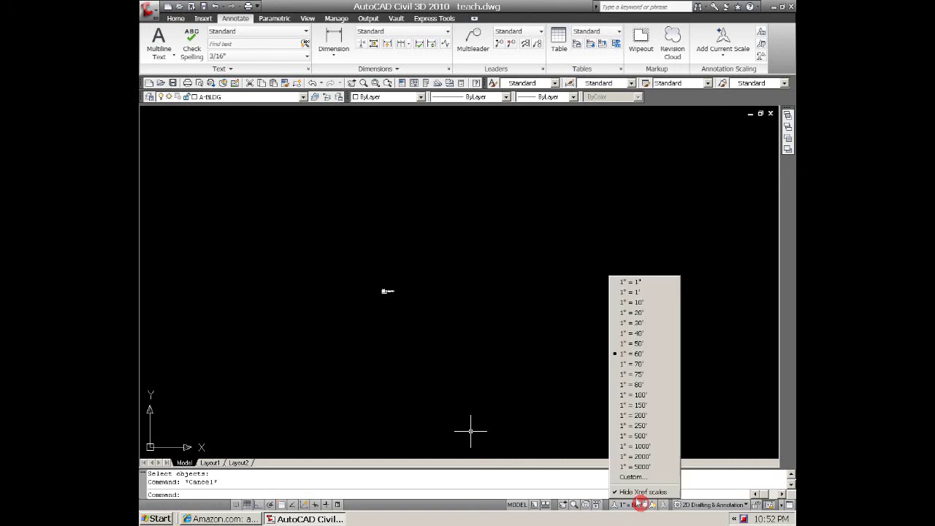
{"action": "left_click", "coordinate": [548, 376]}
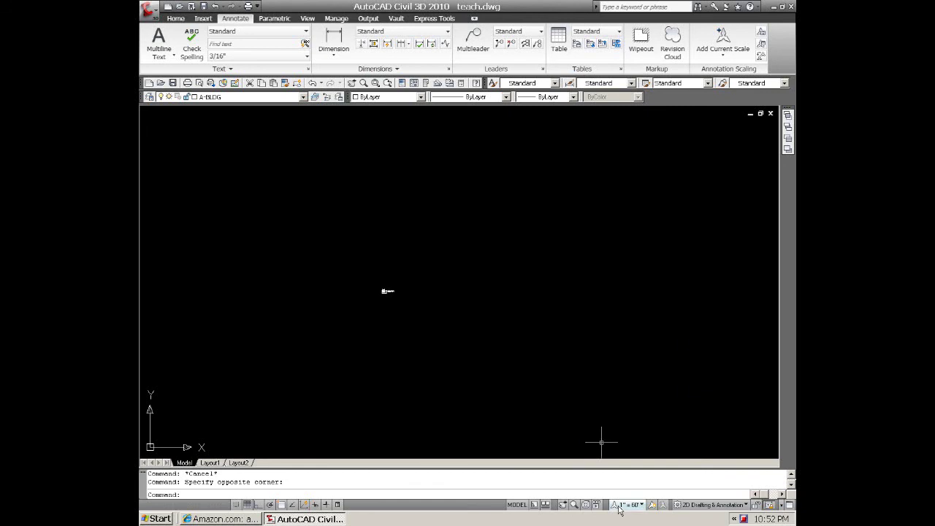
Switch the workspace to AutoCAD Classic and browse its pull-down commands, including file, view, draw and window commands, without running any
{"action": "left_click", "coordinate": [745, 505]}
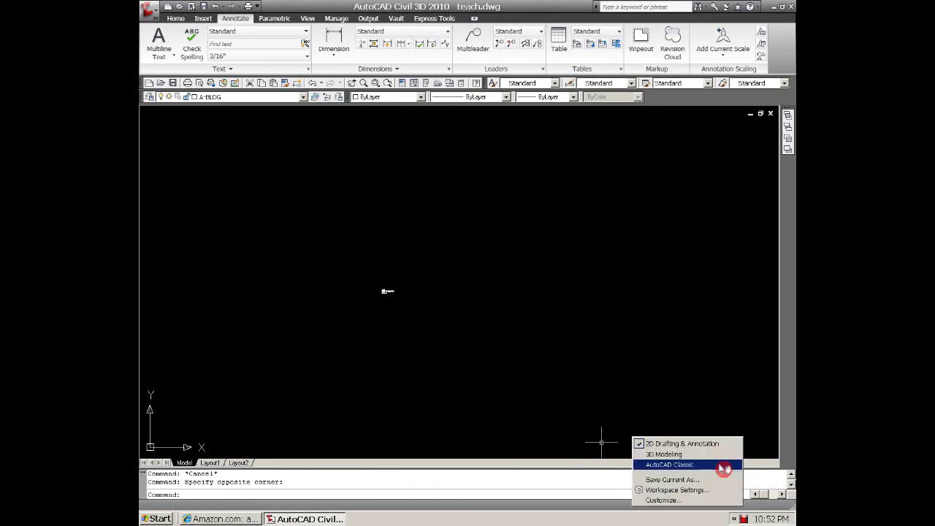
{"action": "left_click", "coordinate": [673, 465]}
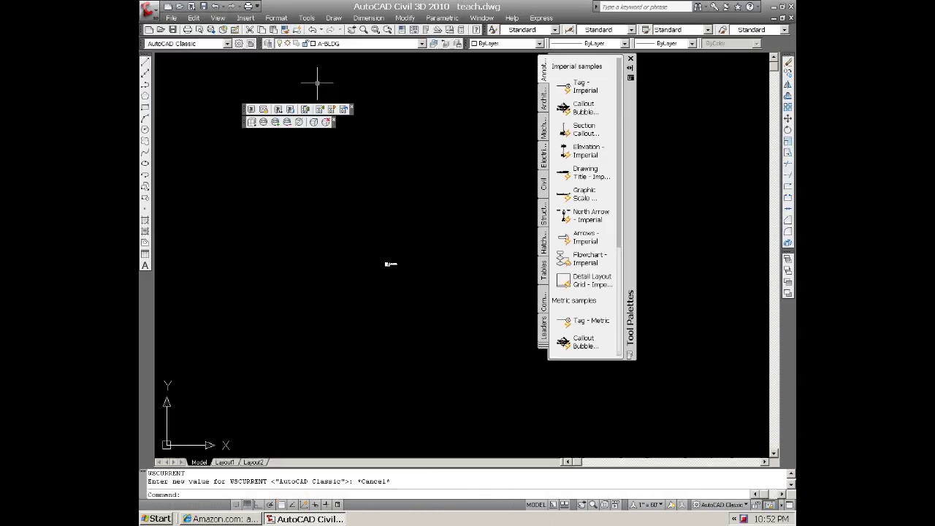
{"action": "left_click", "coordinate": [173, 18]}
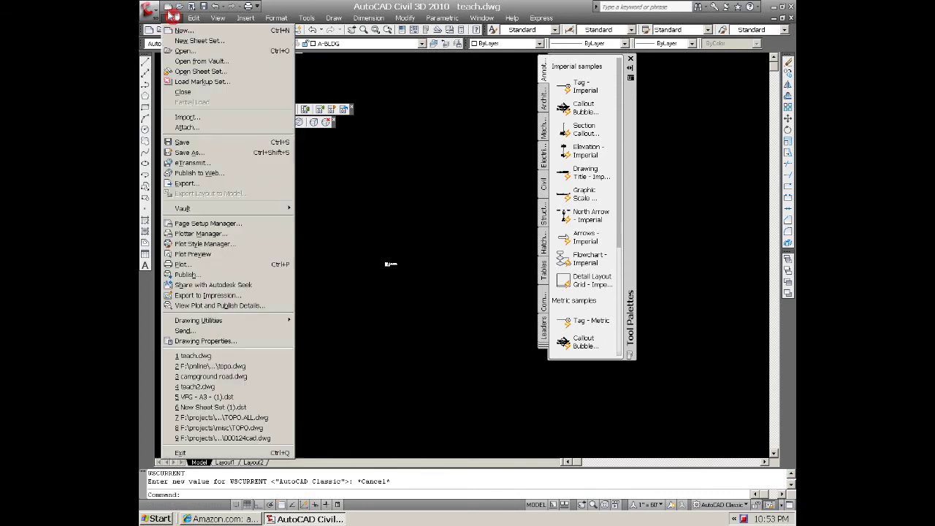
{"action": "mouse_move", "coordinate": [194, 18]}
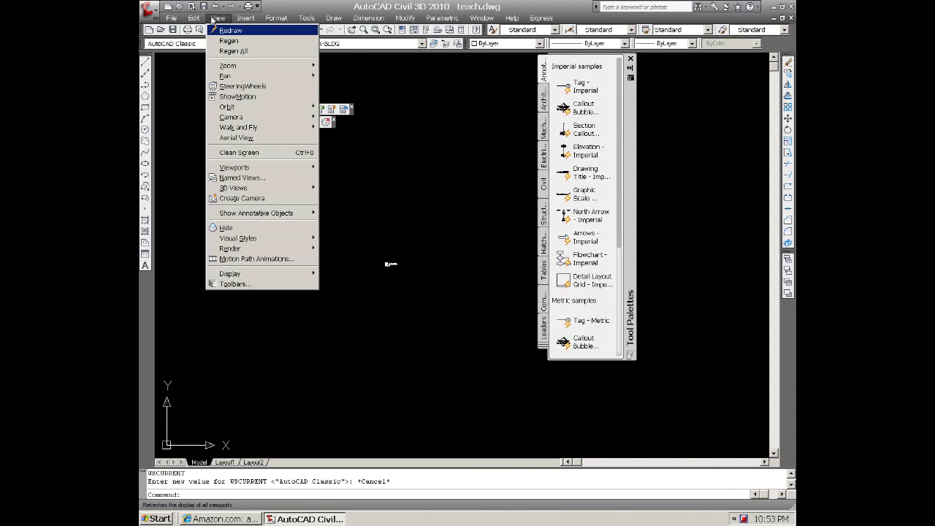
{"action": "mouse_move", "coordinate": [342, 19]}
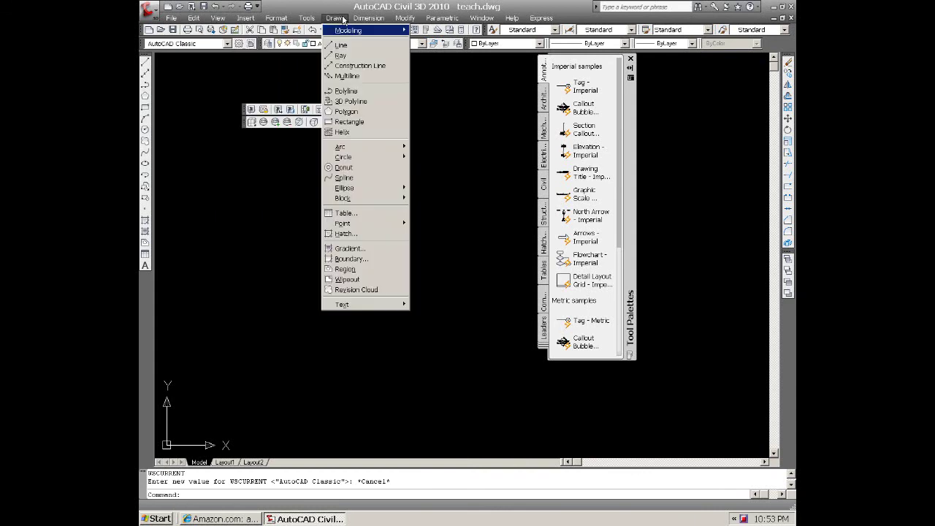
{"action": "mouse_move", "coordinate": [475, 20]}
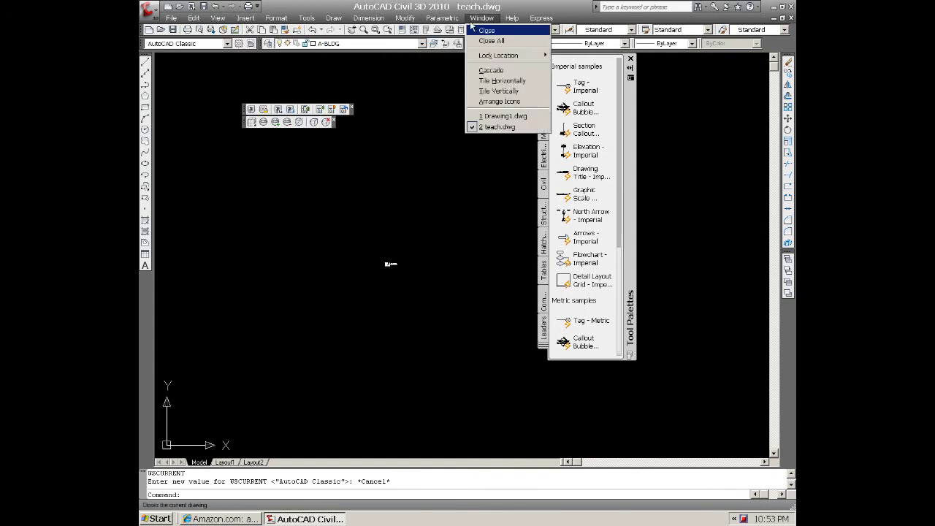
{"action": "mouse_move", "coordinate": [544, 16]}
{"action": "mouse_move", "coordinate": [392, 19]}
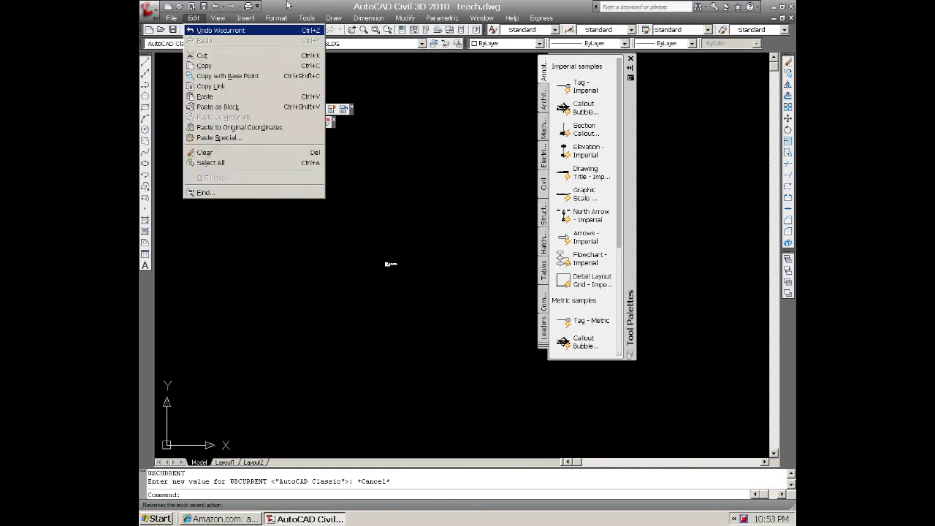
{"action": "left_click", "coordinate": [511, 136]}
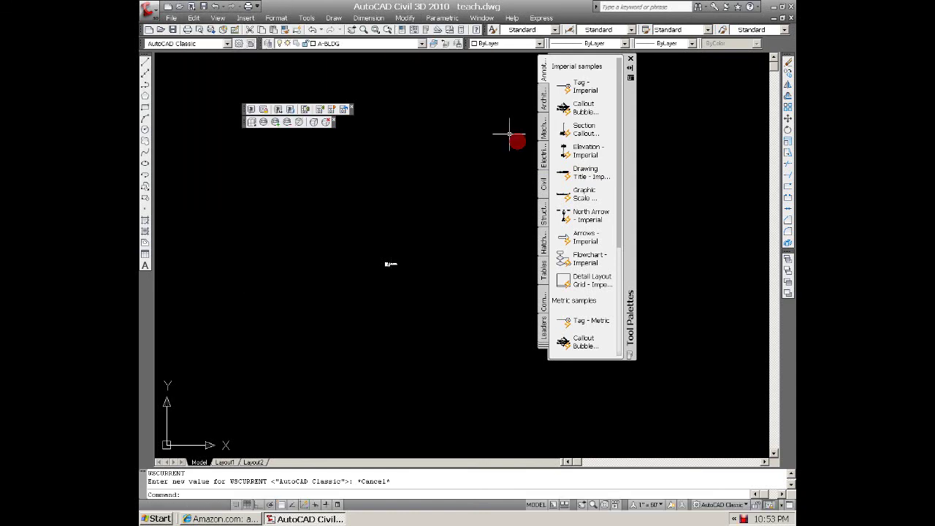
Close the Tool Palettes and both floating toolbars, and restore the 2D Drafting & Annotation workspace
{"action": "left_click", "coordinate": [631, 58]}
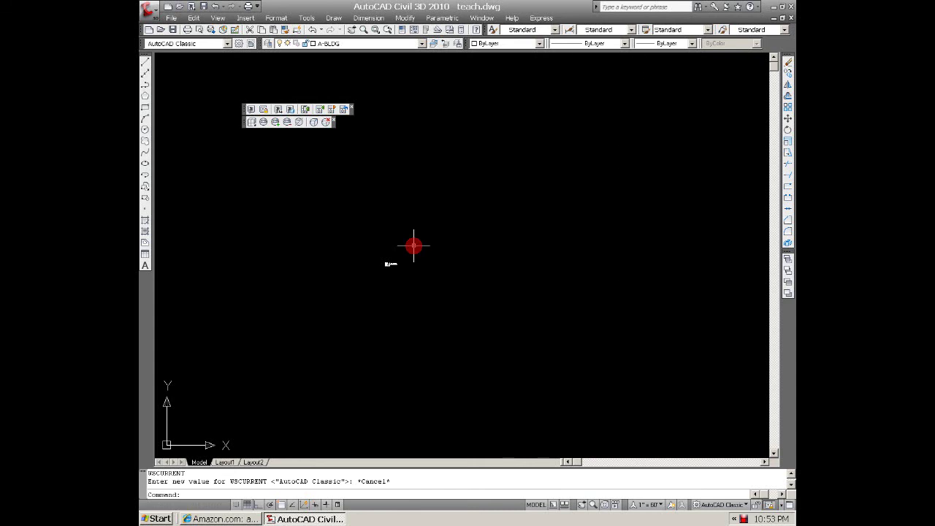
{"action": "left_click", "coordinate": [351, 107]}
{"action": "left_click", "coordinate": [333, 120]}
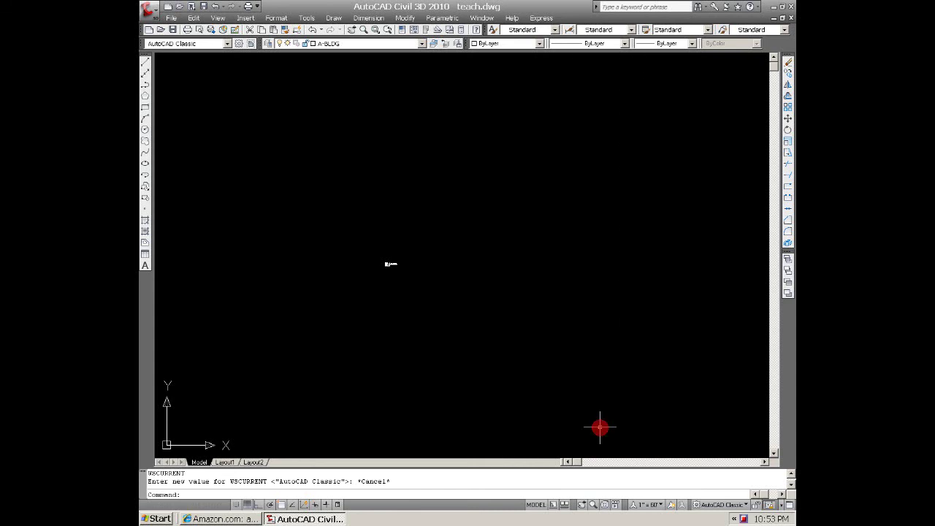
{"action": "left_click", "coordinate": [743, 504]}
{"action": "left_click", "coordinate": [684, 442]}
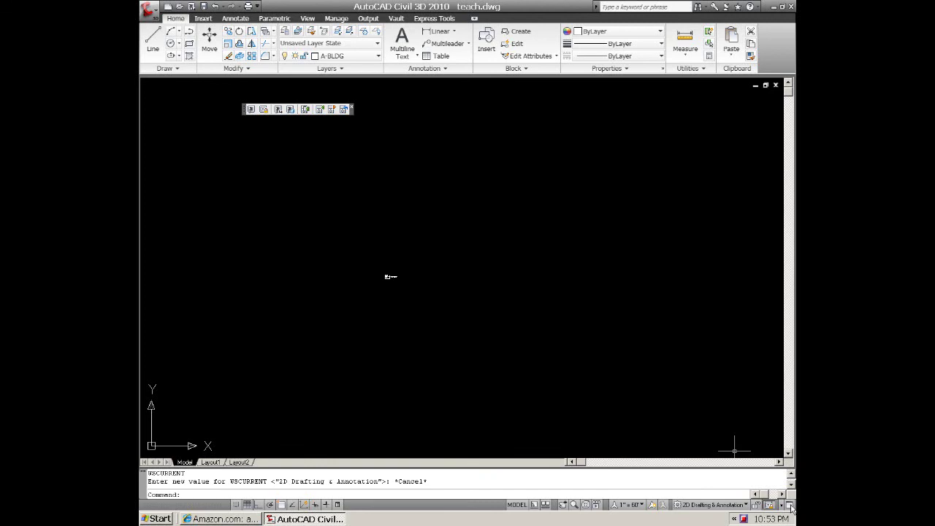
Look over the parametric constraint tools and the view, coordinate, viewport and palette tools
{"action": "left_click", "coordinate": [278, 16]}
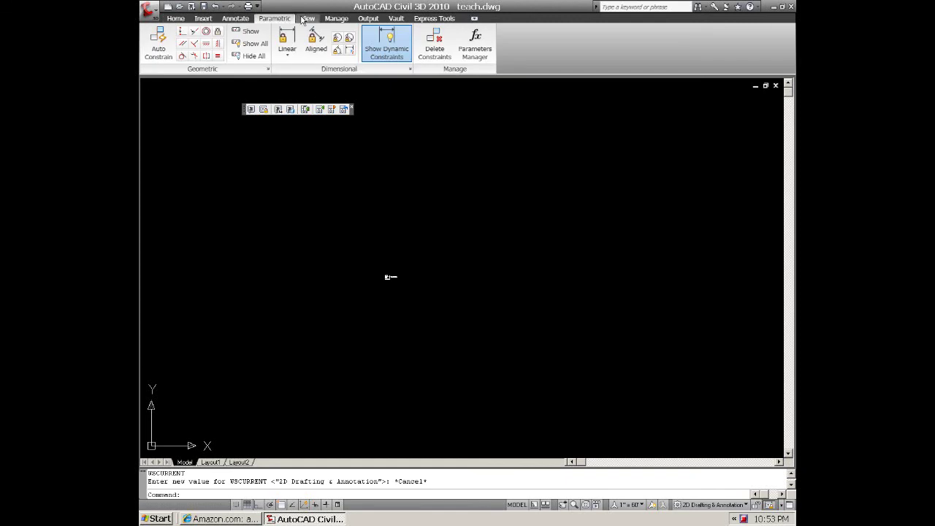
{"action": "left_click", "coordinate": [308, 18]}
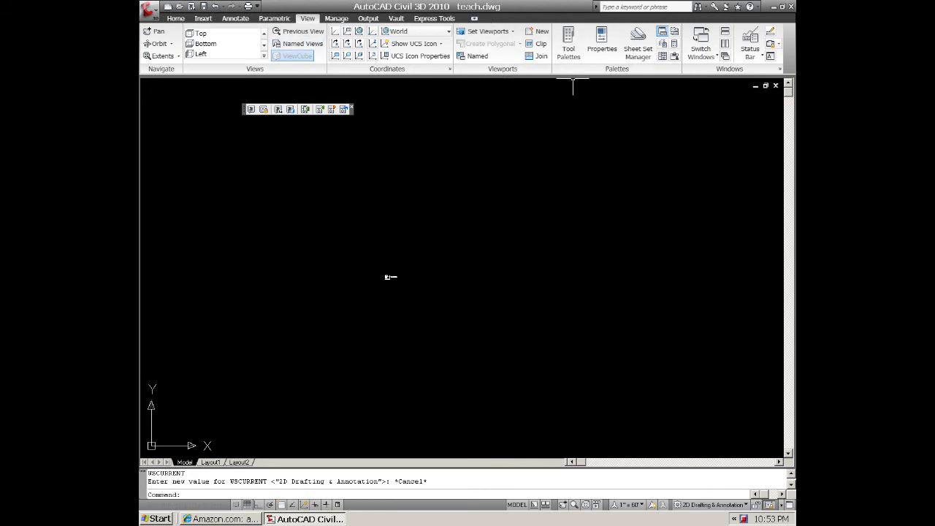
Look over the customization, plotting and export, application menu, Vault and Express tools without running any command
{"action": "left_click", "coordinate": [342, 18]}
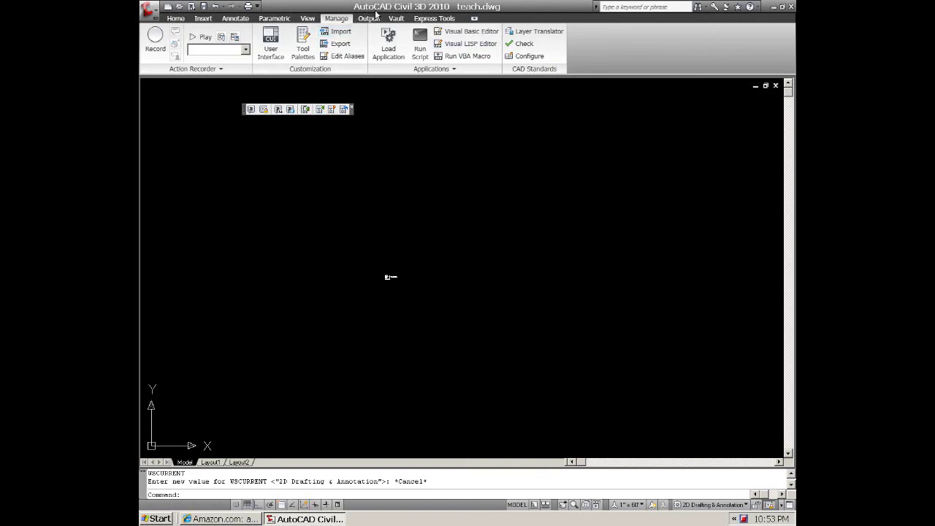
{"action": "left_click", "coordinate": [368, 17]}
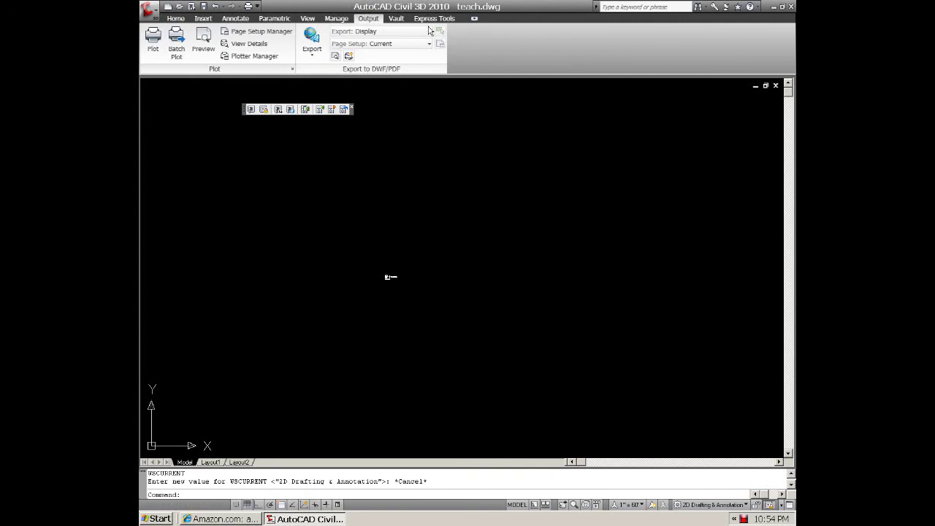
{"action": "left_click", "coordinate": [150, 14]}
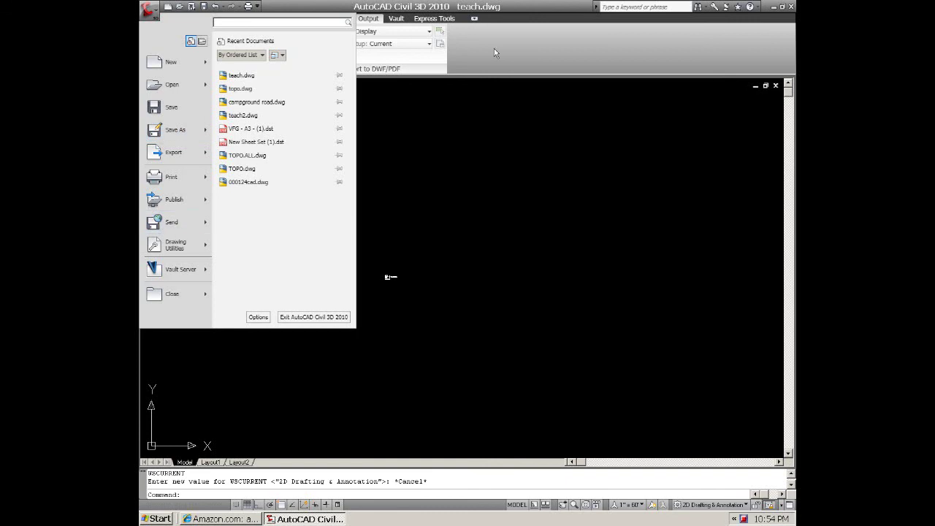
{"action": "left_click", "coordinate": [420, 111]}
{"action": "left_click", "coordinate": [399, 109]}
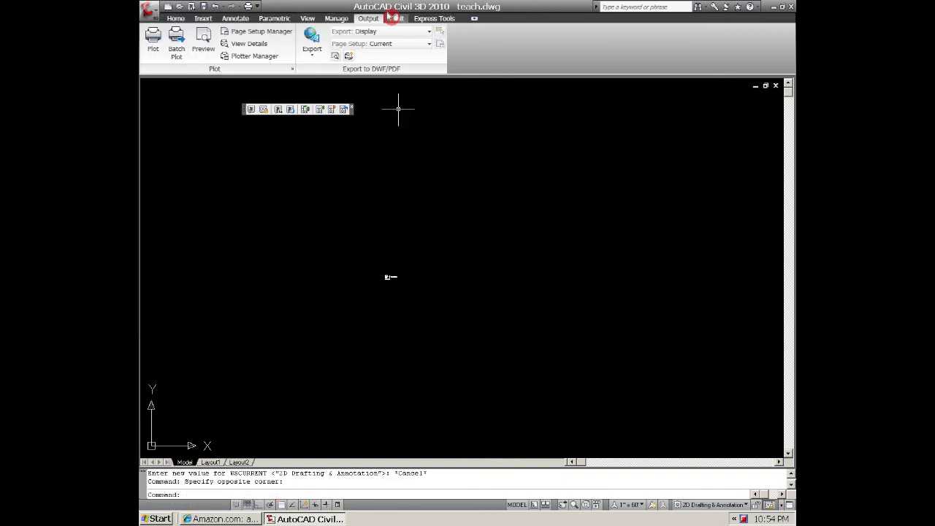
{"action": "left_click", "coordinate": [394, 19]}
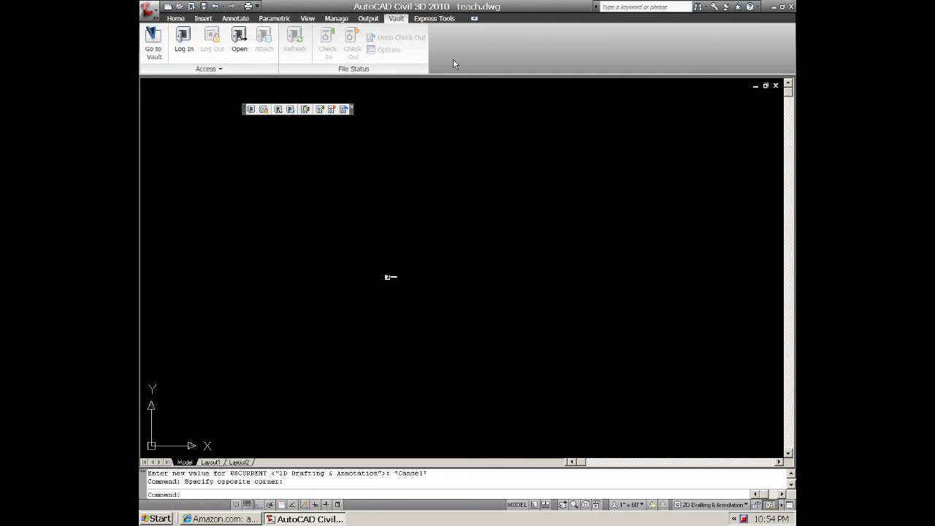
{"action": "left_click", "coordinate": [437, 17]}
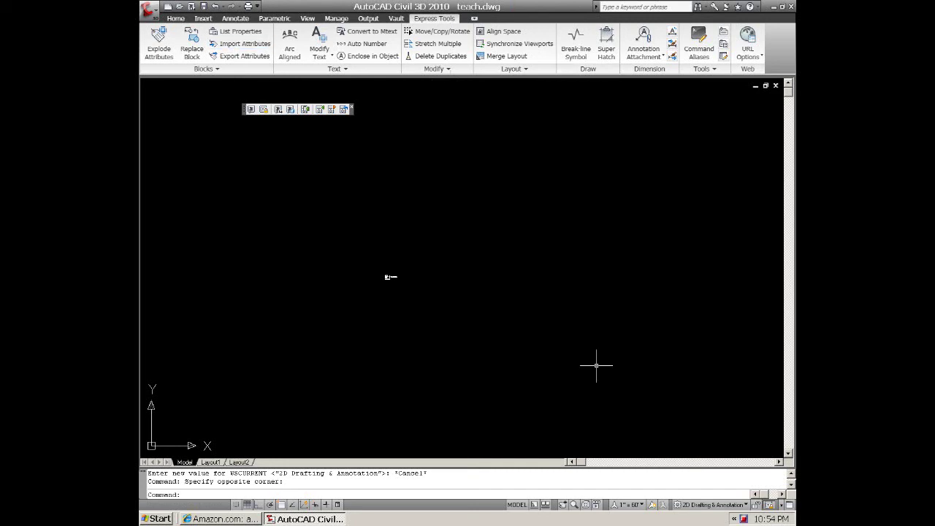
Switch to Internet Explorer and look through the Amazon book results for "autocad instructor", comparing the editions for different AutoCAD versions
{"action": "left_click", "coordinate": [234, 519]}
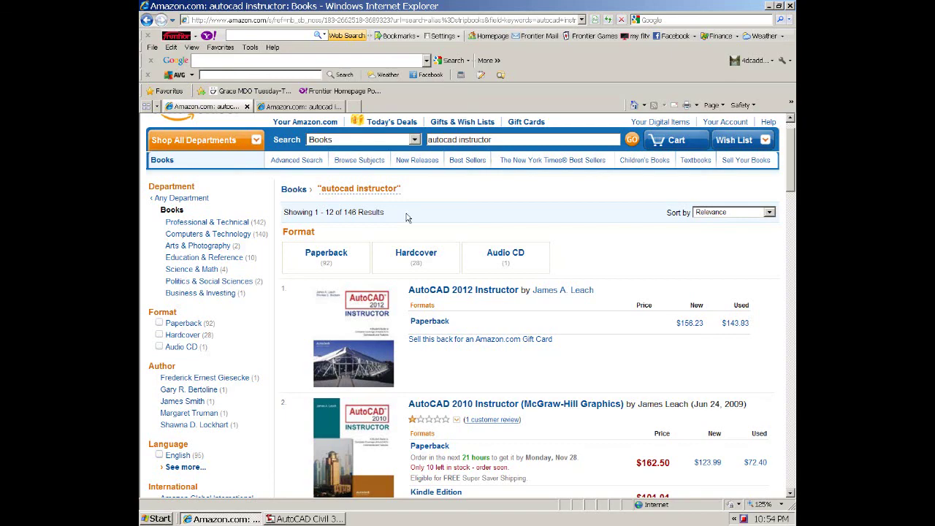
{"action": "scroll", "coordinate": [793, 165], "scroll_direction": "down", "scroll_amount": 1}
{"action": "left_click", "coordinate": [371, 261]}
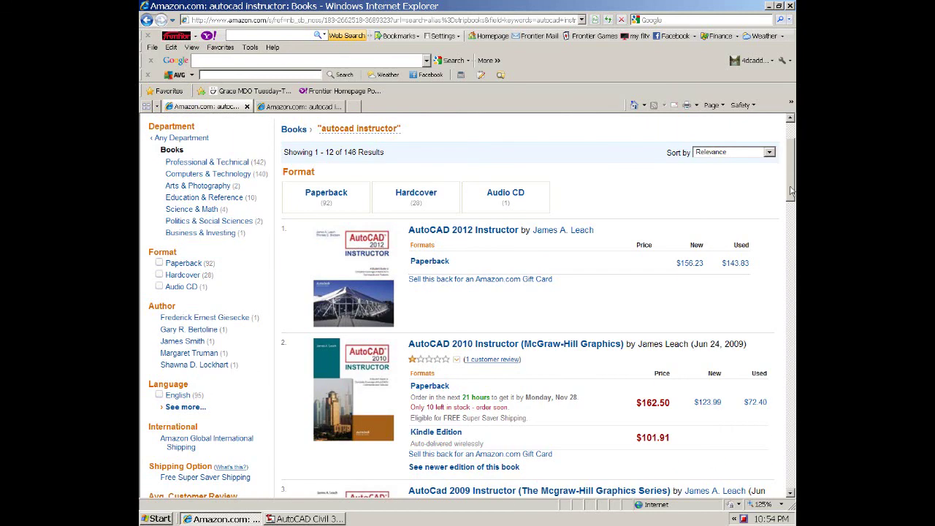
{"action": "left_click_drag", "start_coordinate": [791, 191], "coordinate": [792, 223]}
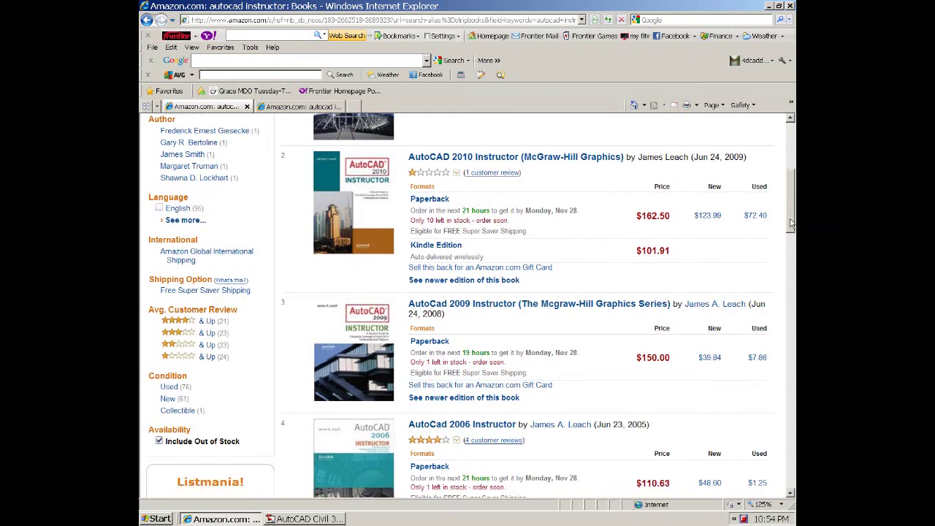
{"action": "scroll", "coordinate": [535, 240], "scroll_direction": "down", "scroll_amount": 2}
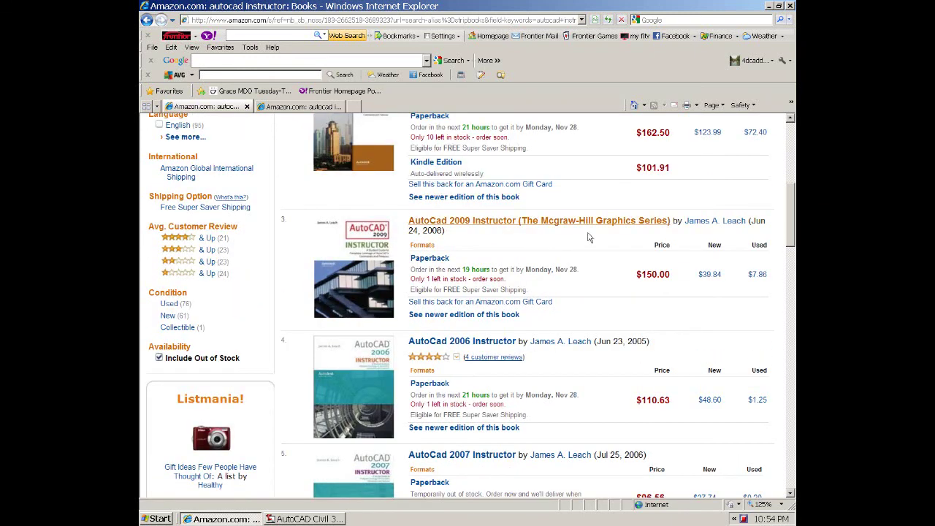
{"action": "left_click_drag", "start_coordinate": [790, 215], "coordinate": [791, 169]}
{"action": "left_click", "coordinate": [444, 246]}
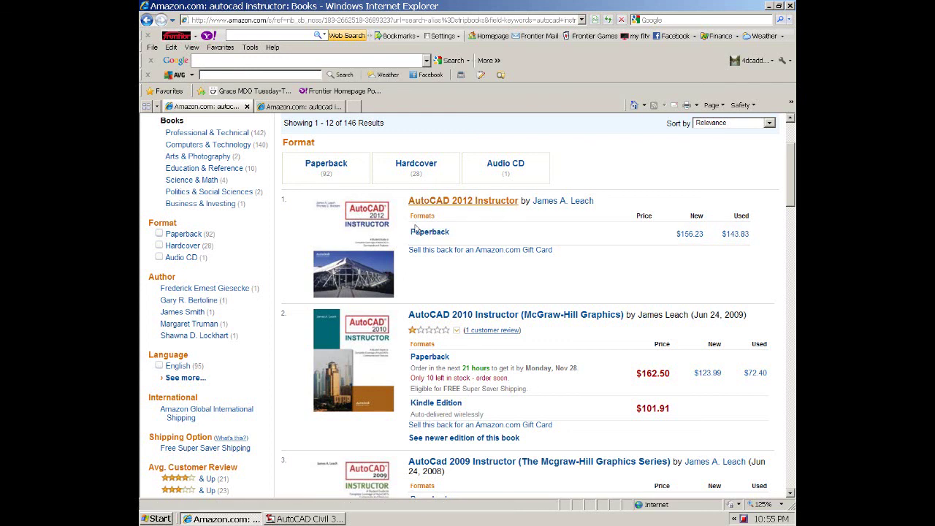
Examine the Technical Graphics Communication books in the other Amazon search results, and return to the AutoCAD Instructor results
{"action": "left_click", "coordinate": [294, 107]}
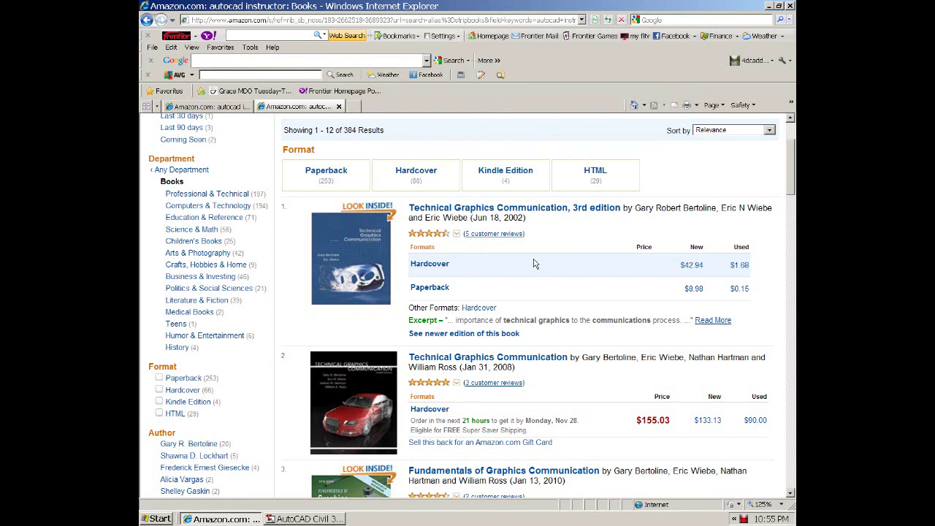
{"action": "scroll", "coordinate": [471, 212], "scroll_direction": "down", "scroll_amount": 1}
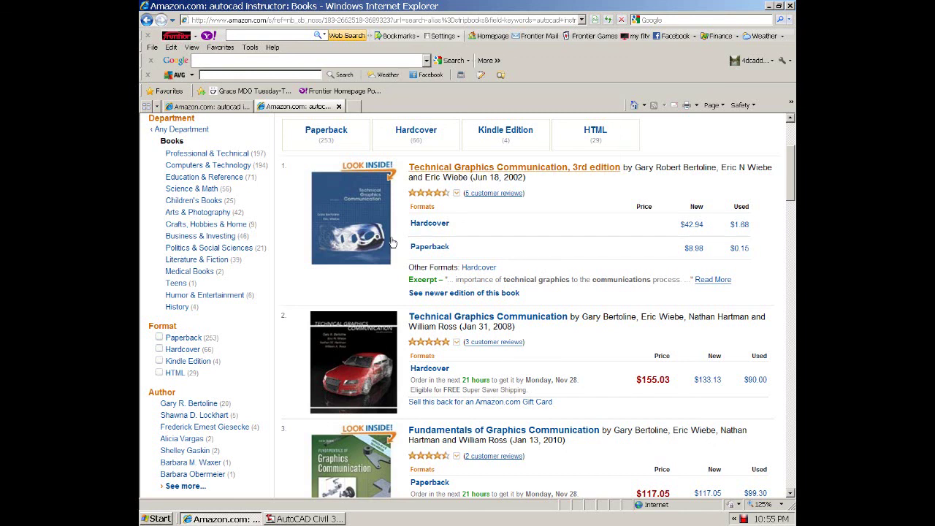
{"action": "left_click", "coordinate": [212, 107]}
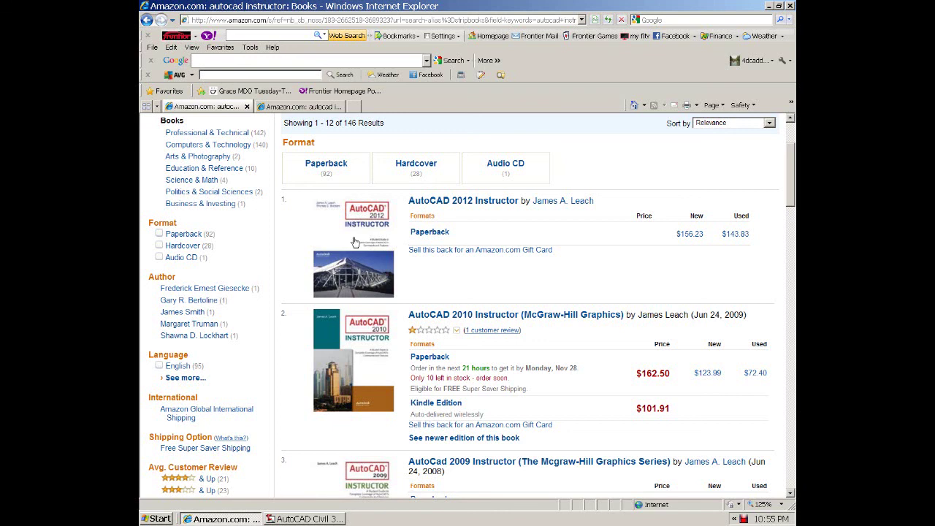
Switch back to AutoCAD Civil 3D and enlarge the view of the lines, text and dimension in teach.dwg
{"action": "left_click", "coordinate": [313, 519]}
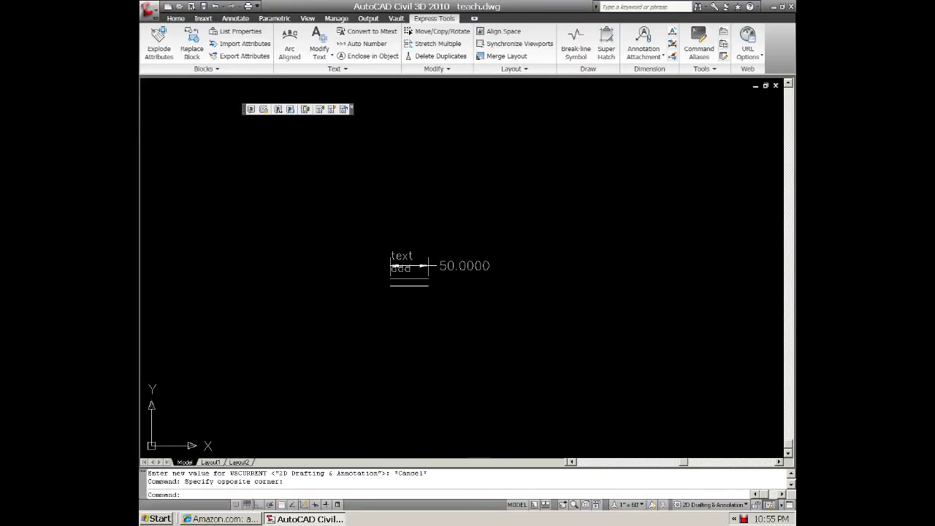
{"action": "scroll", "coordinate": [437, 266], "scroll_direction": "up", "scroll_amount": 8}
{"action": "scroll", "coordinate": [437, 266], "scroll_direction": "down", "scroll_amount": 4}
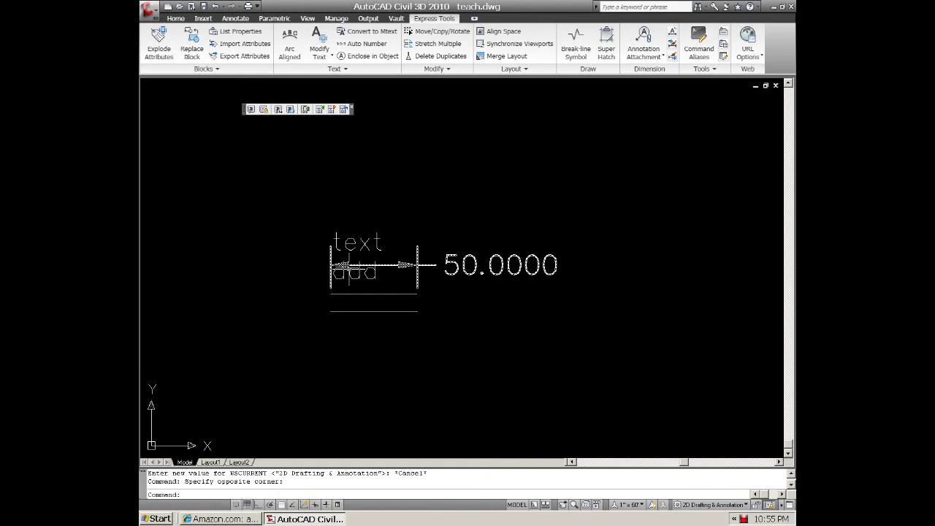